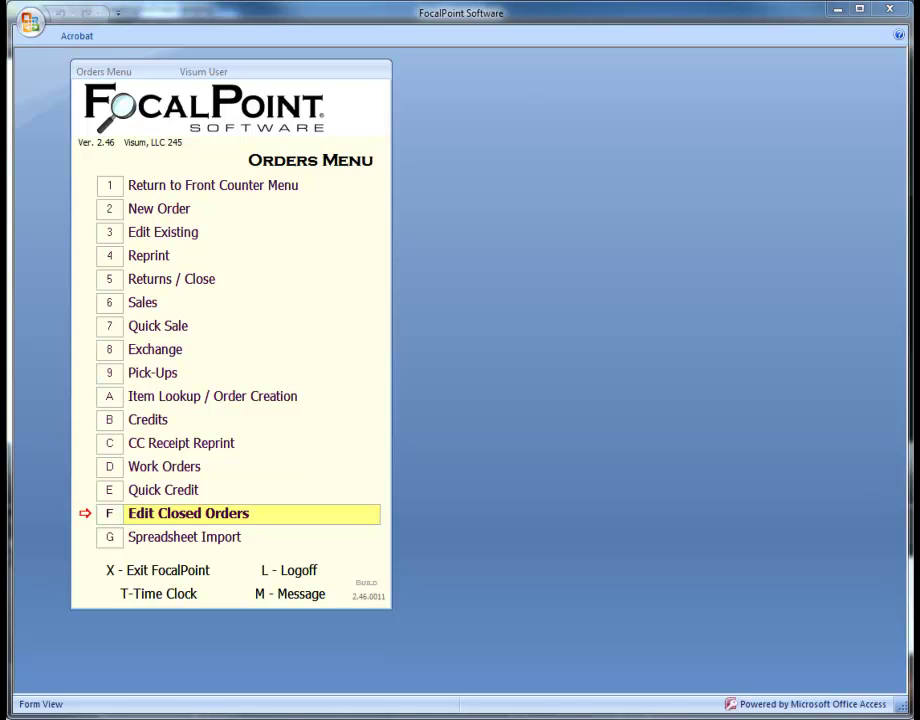
Search items for 'demo' and add Demonstration Rental Item 2 to a new order
{"action": "left_click", "coordinate": [220, 398]}
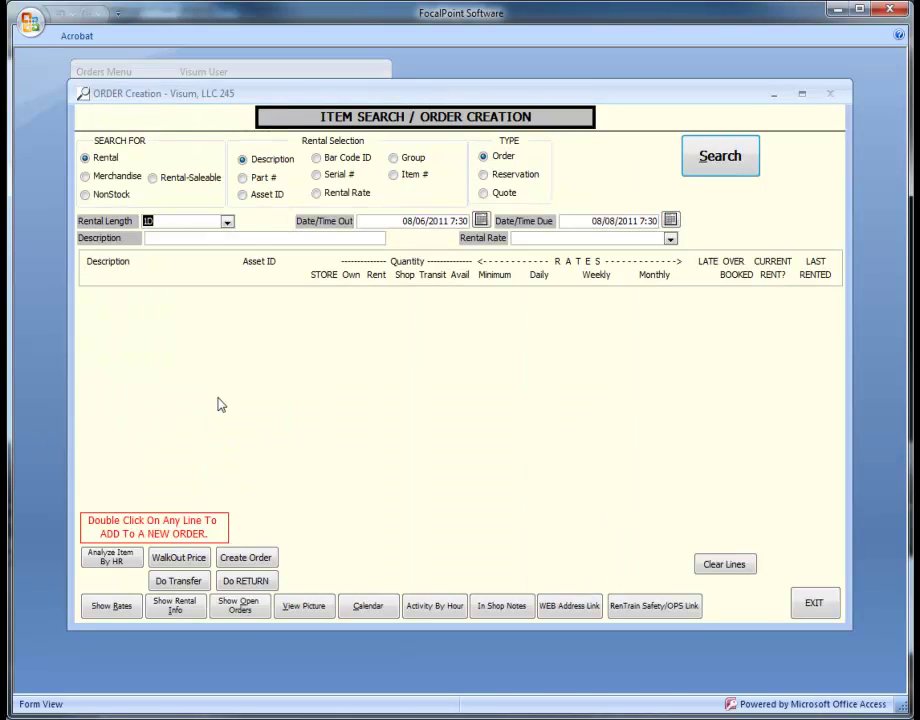
{"action": "left_click", "coordinate": [207, 242]}
{"action": "type", "text": "demo"}
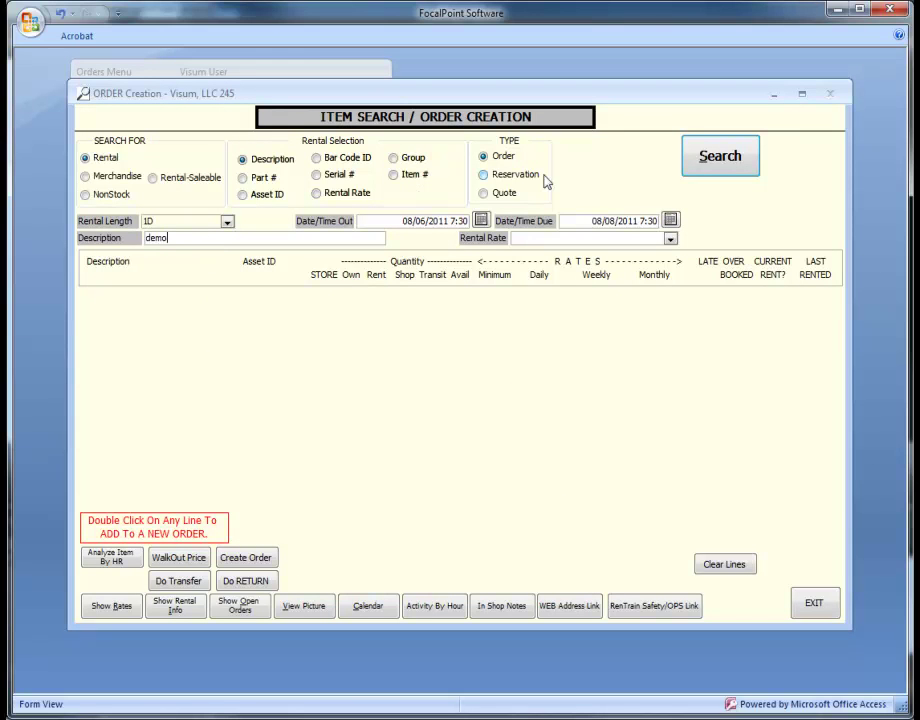
{"action": "left_click", "coordinate": [700, 152]}
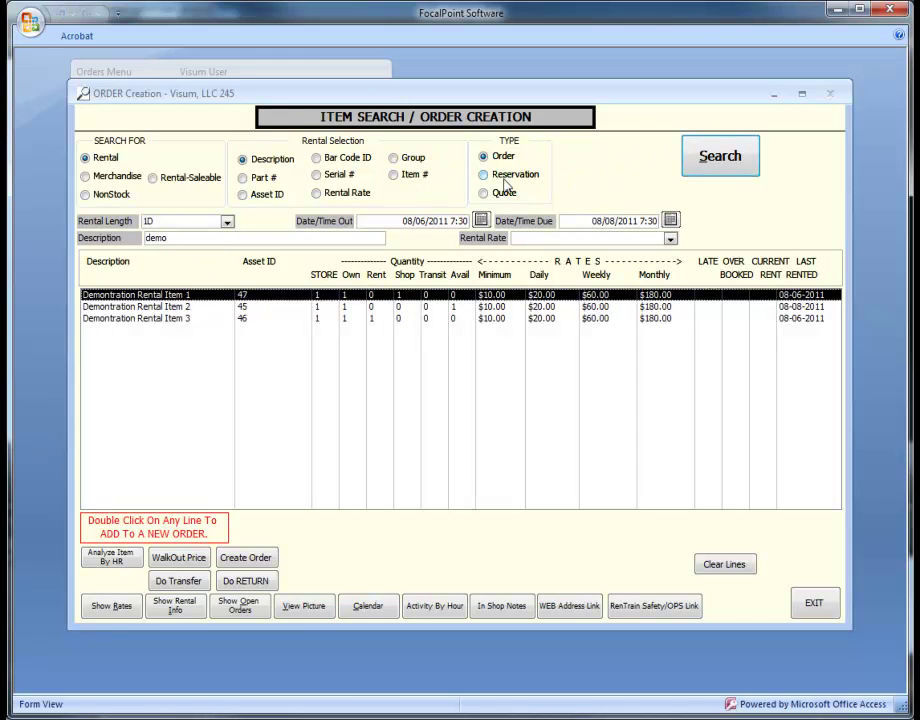
{"action": "left_click", "coordinate": [264, 307]}
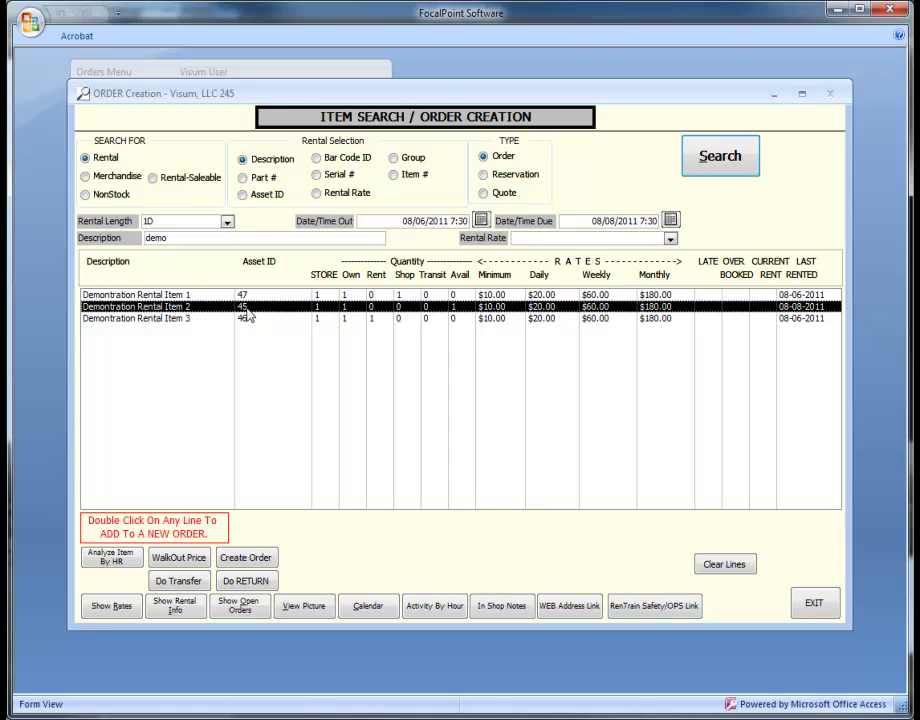
{"action": "double_click", "coordinate": [247, 308]}
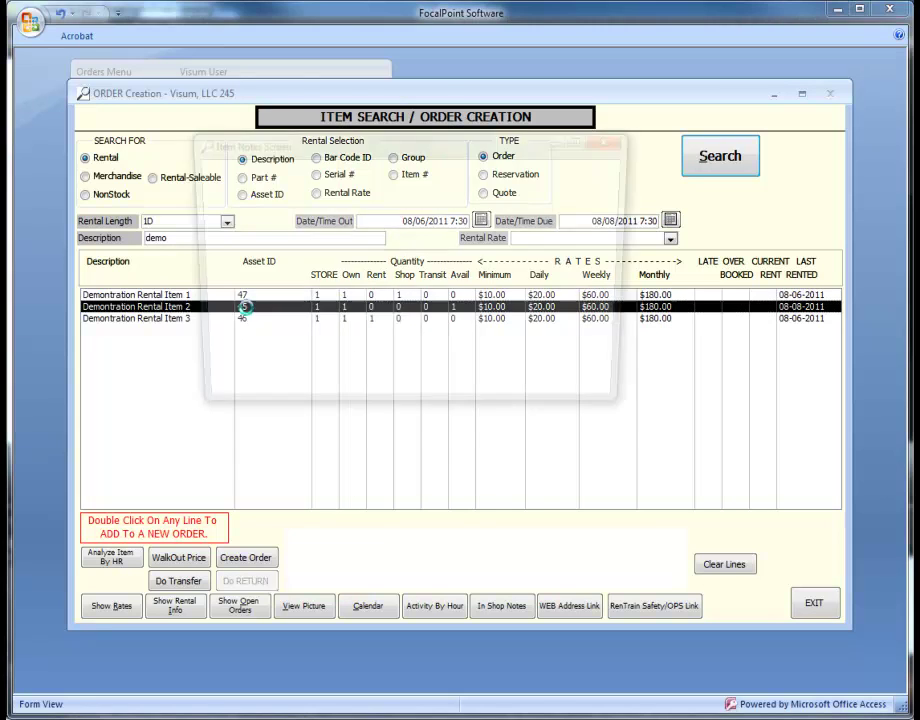
{"action": "left_click", "coordinate": [422, 355]}
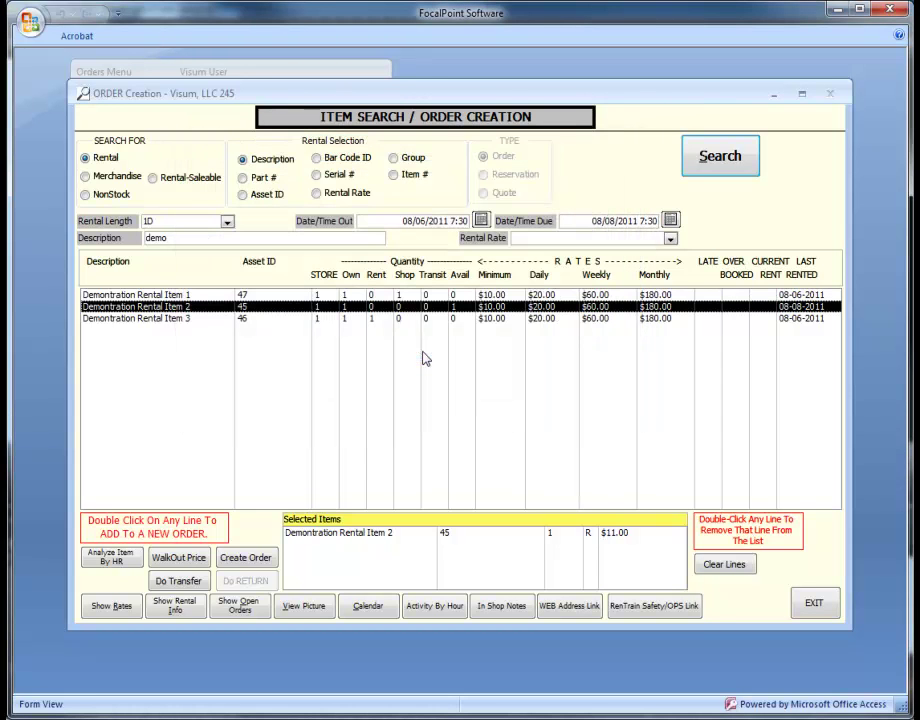
Enter $50.00 freight in the item's walkout pricing
{"action": "left_click", "coordinate": [180, 557]}
{"action": "type", "text": "50"}
{"action": "key", "text": "Tab"}
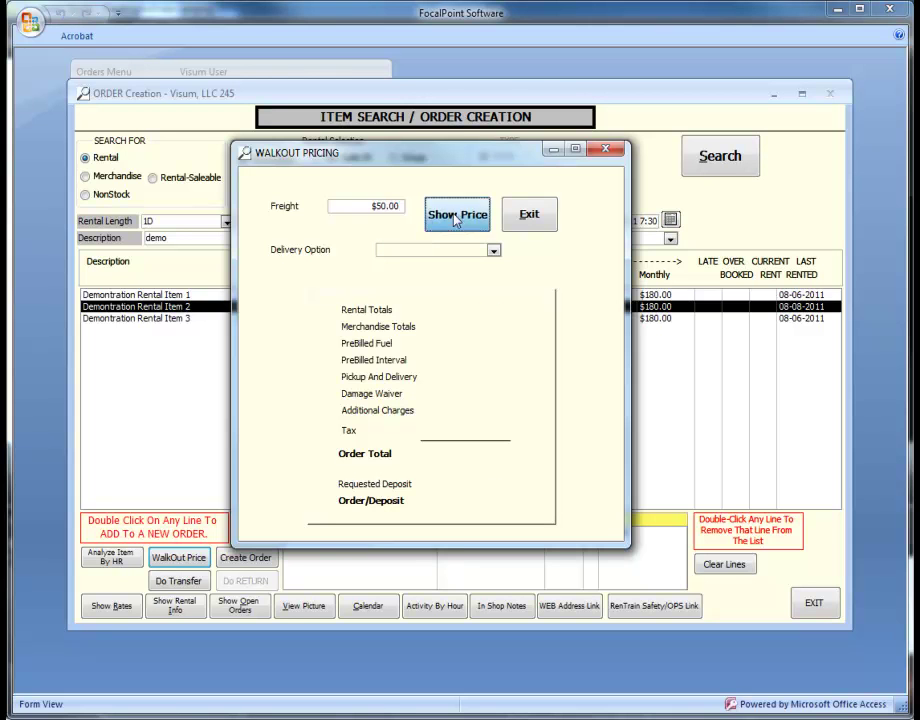
Calculate the walkout totals, then save the item as an intercompany transfer with Save-No Print
{"action": "left_click", "coordinate": [454, 213]}
{"action": "left_click", "coordinate": [527, 212]}
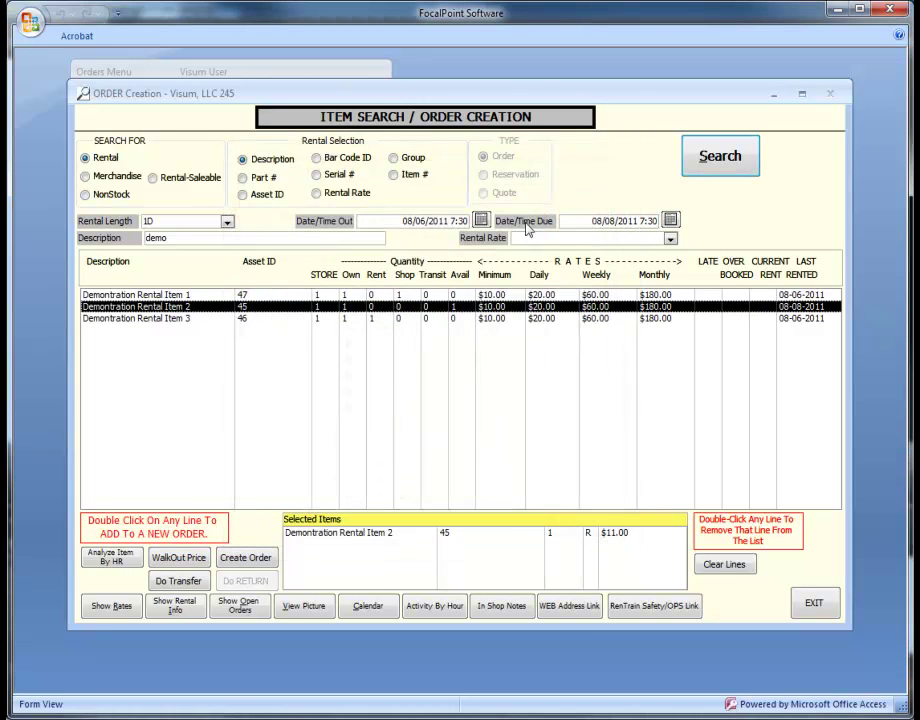
{"action": "left_click", "coordinate": [179, 581]}
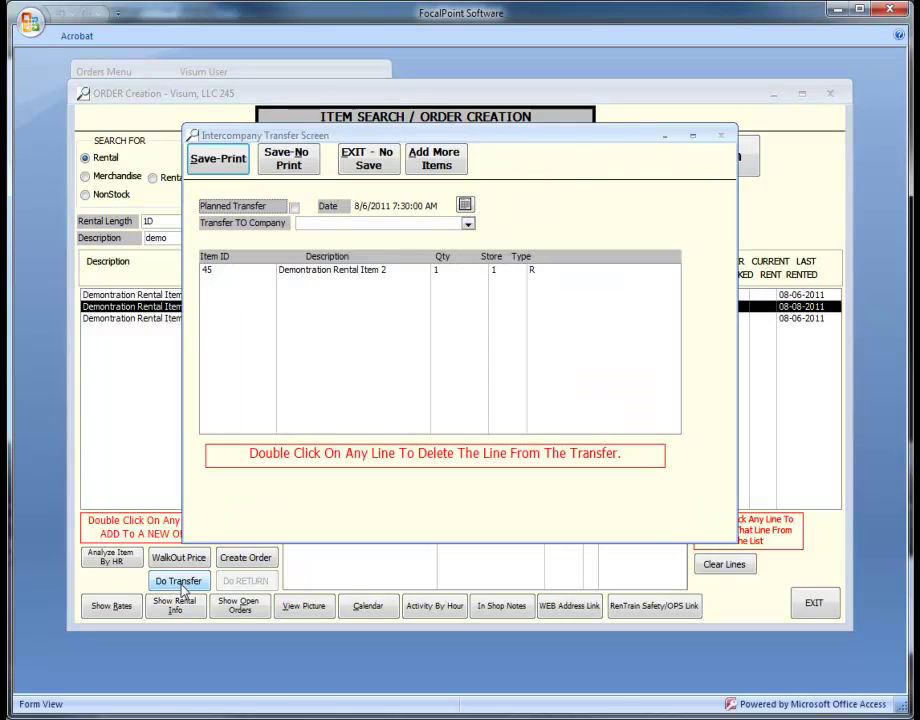
{"action": "left_click", "coordinate": [318, 164]}
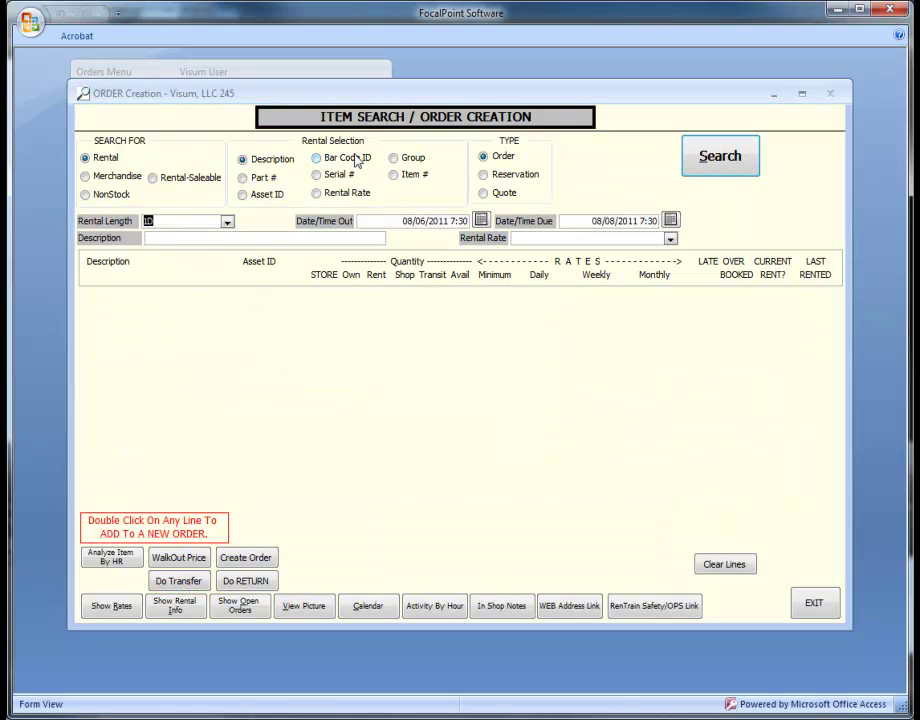
Re-add Demonstration Rental Item 2 from a 'demo' search and create the order
{"action": "left_click", "coordinate": [257, 238]}
{"action": "type", "text": "demo"}
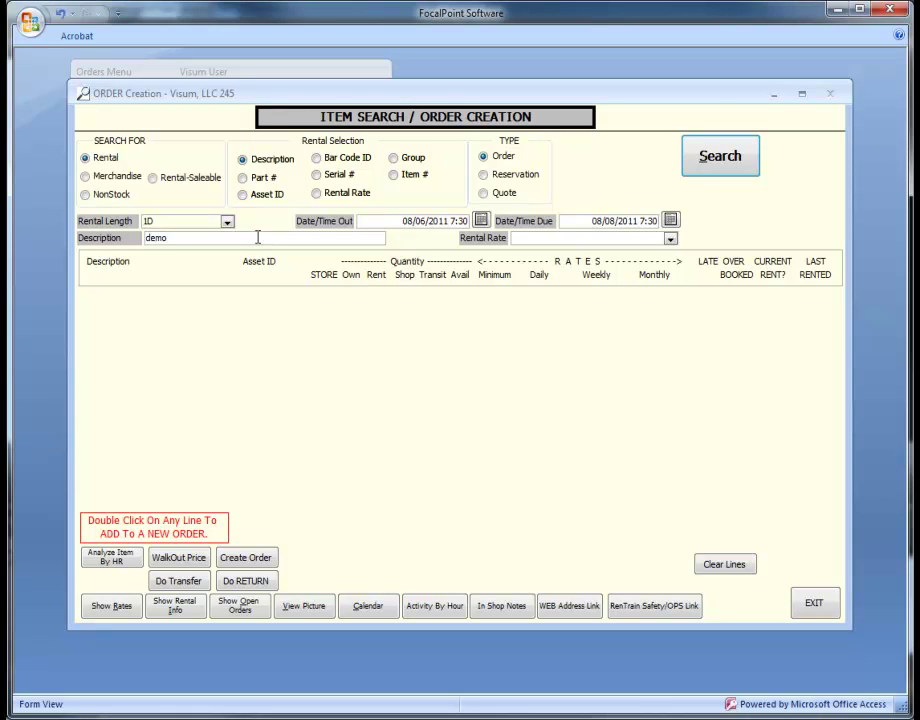
{"action": "left_click", "coordinate": [718, 158]}
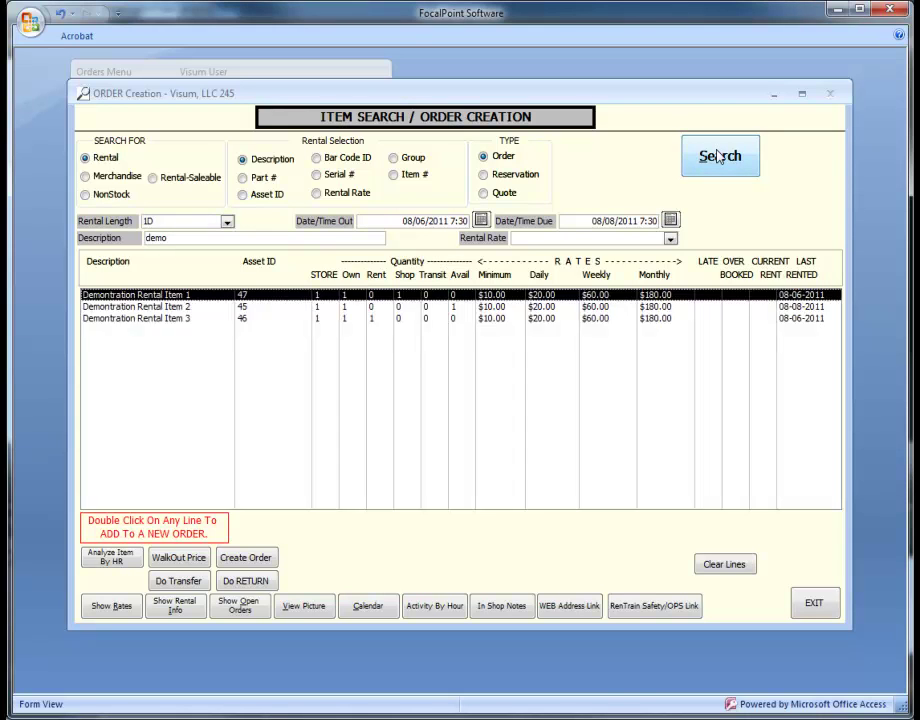
{"action": "left_click", "coordinate": [243, 306]}
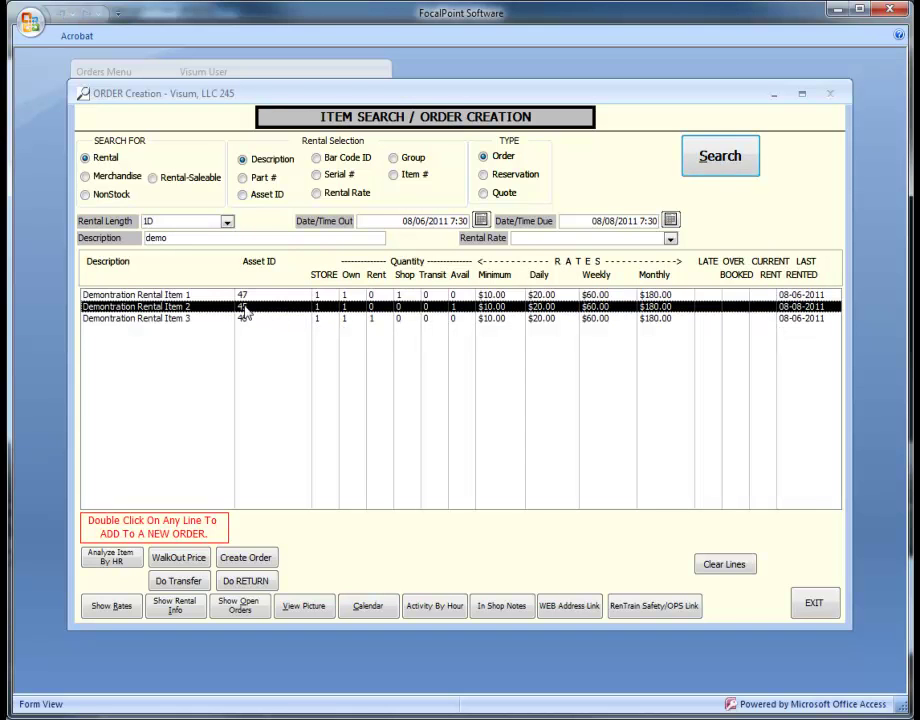
{"action": "double_click", "coordinate": [243, 307]}
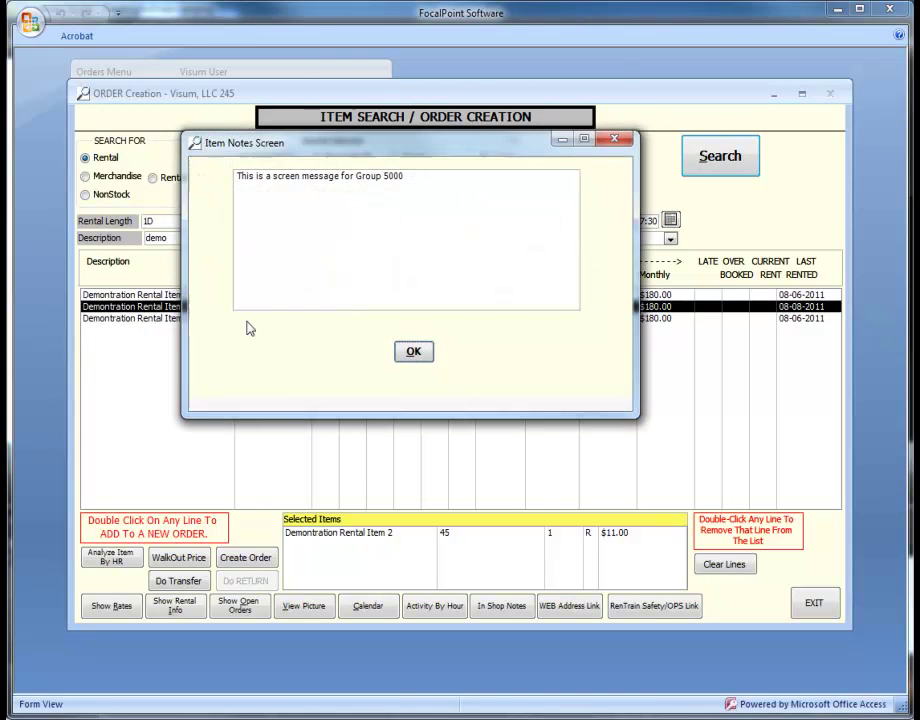
{"action": "left_click", "coordinate": [414, 351]}
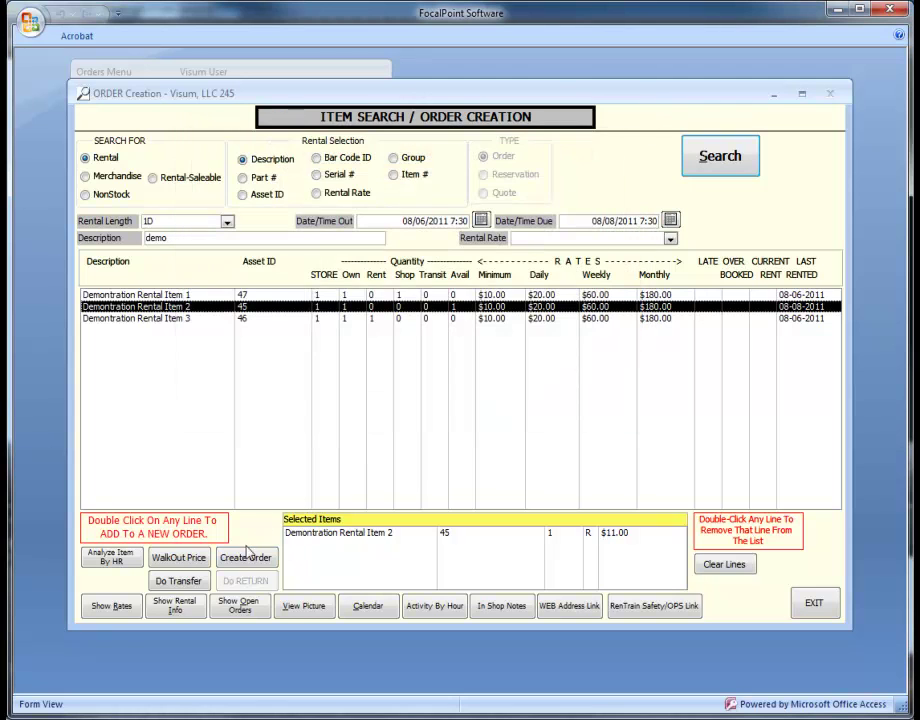
{"action": "left_click", "coordinate": [245, 558]}
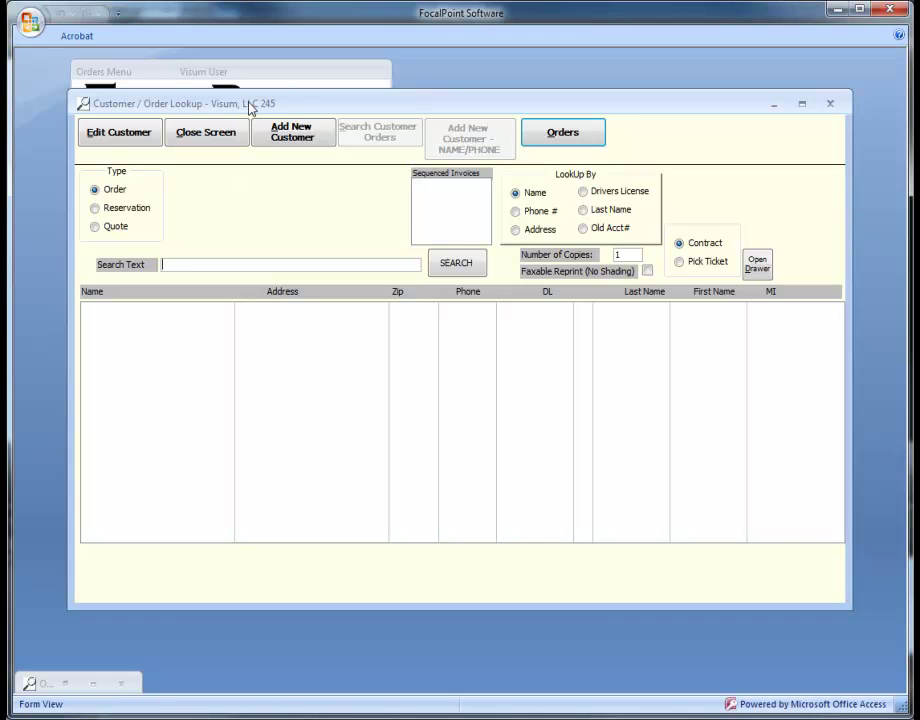
{"action": "left_click_drag", "start_coordinate": [249, 109], "coordinate": [466, 107]}
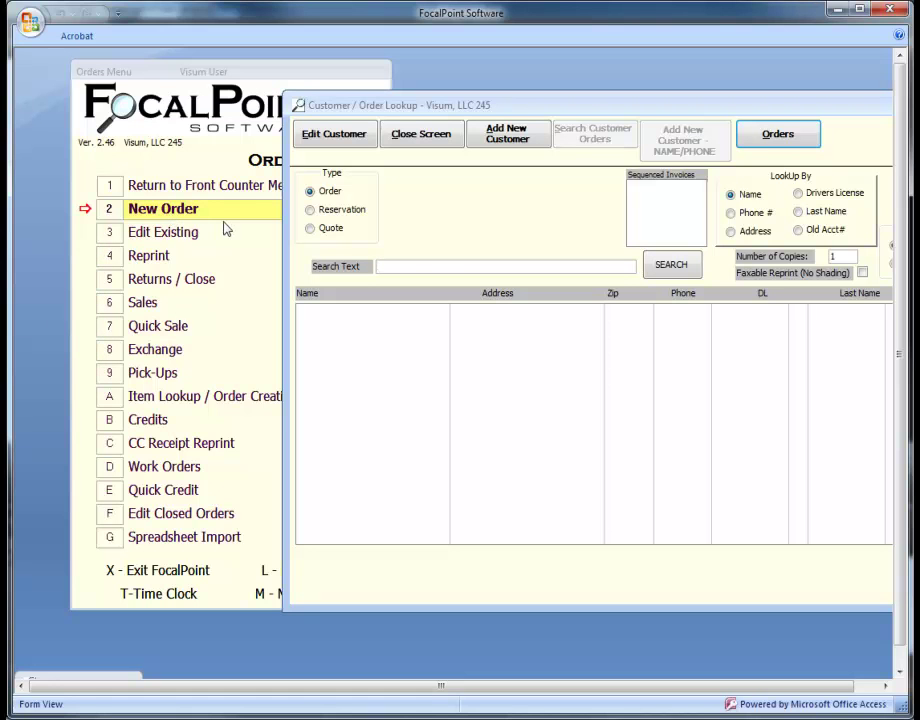
{"action": "left_click_drag", "start_coordinate": [573, 107], "coordinate": [380, 113]}
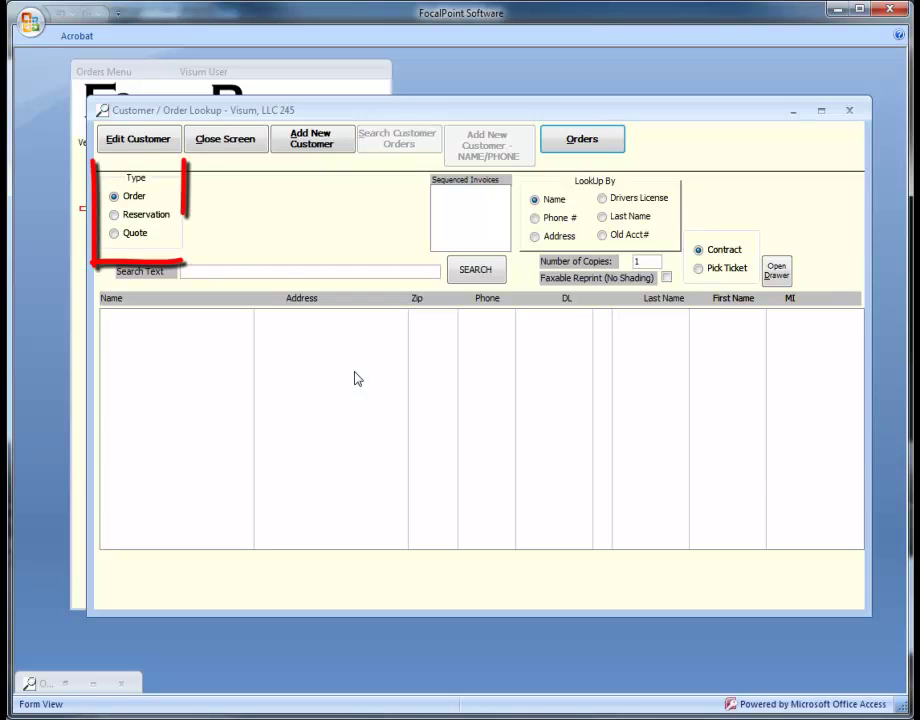
{"action": "left_click", "coordinate": [115, 216]}
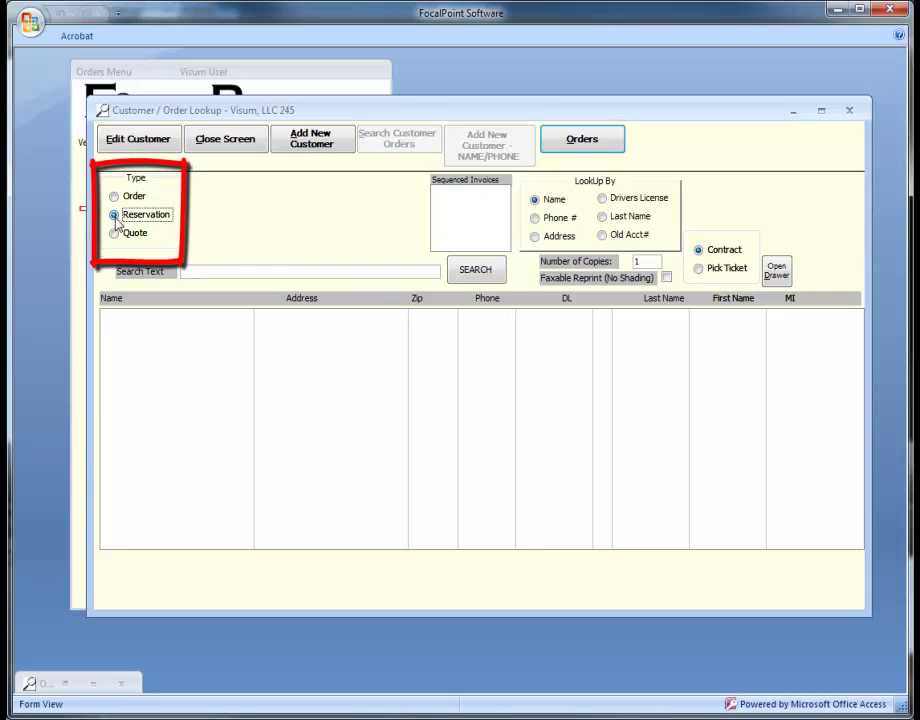
{"action": "left_click", "coordinate": [115, 233]}
{"action": "left_click", "coordinate": [116, 197]}
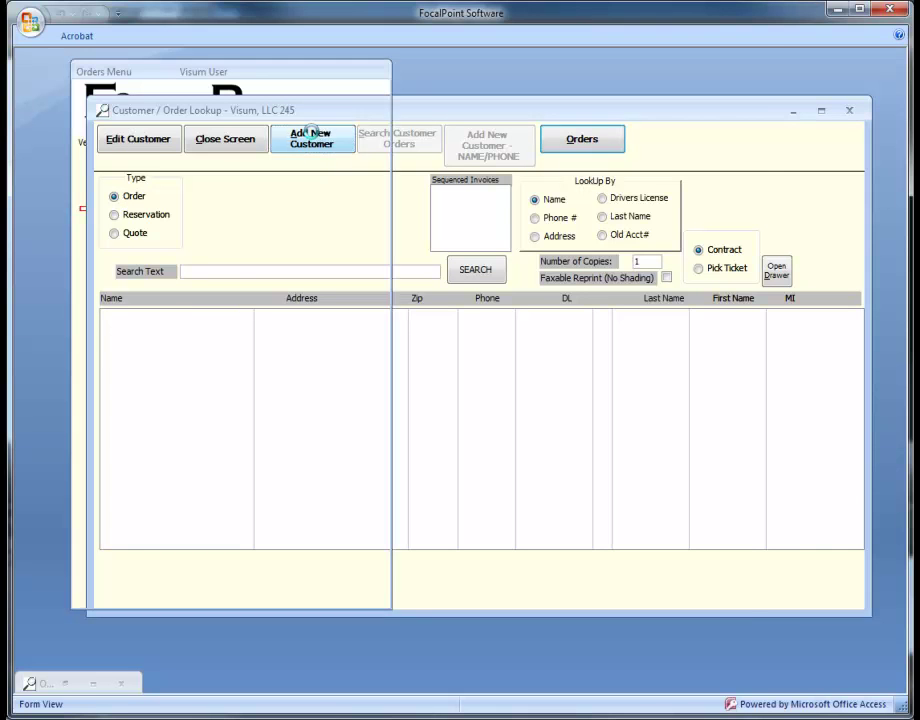
Start a new customer record, then cancel it without saving
{"action": "left_click", "coordinate": [313, 140]}
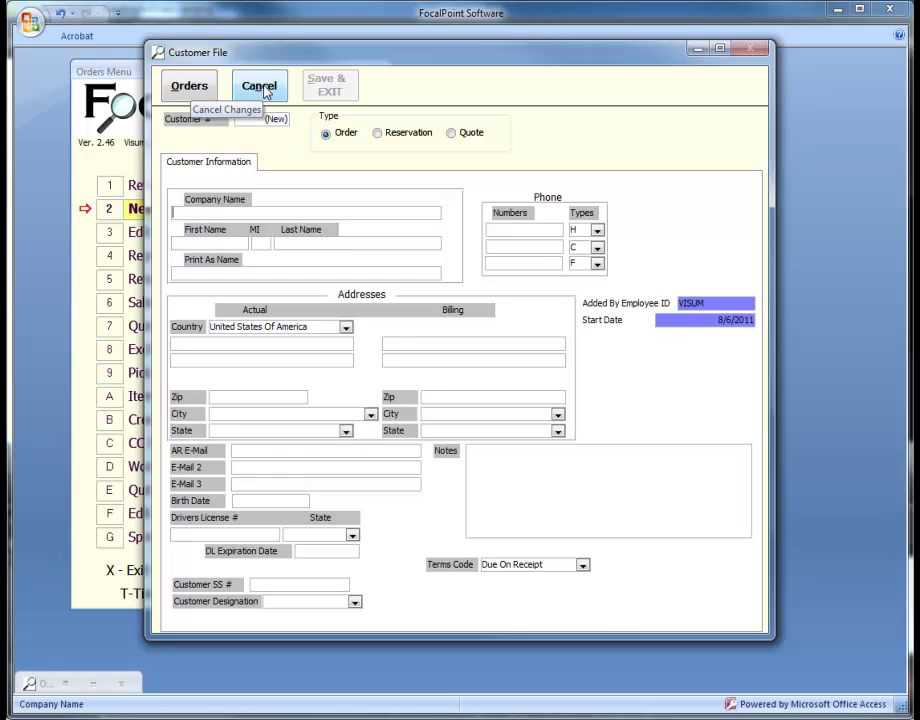
{"action": "left_click", "coordinate": [265, 93]}
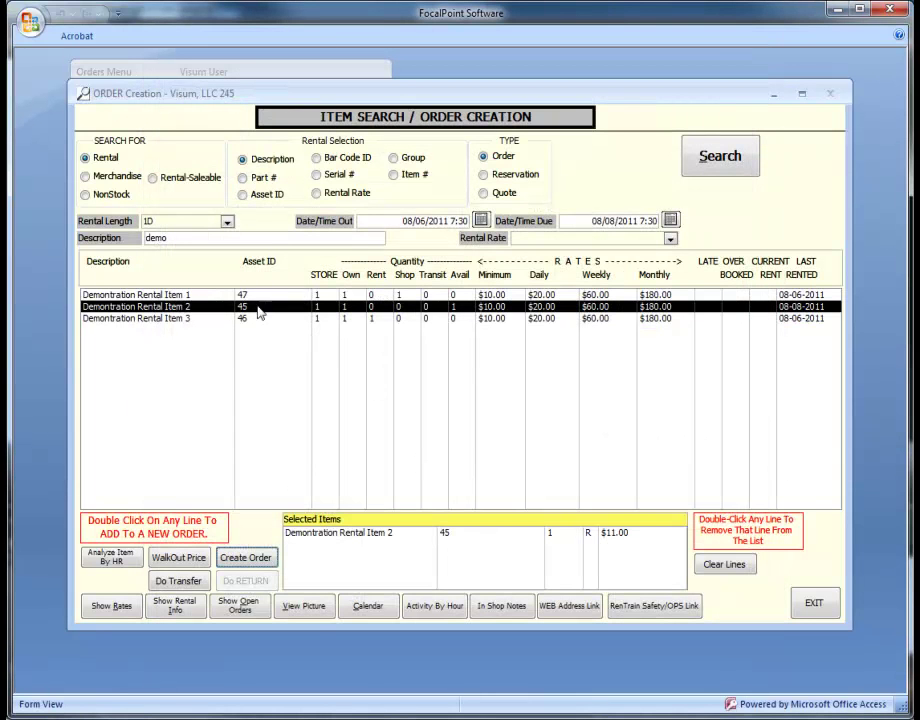
Search customers by name 'john', briefly trying '%cust', until two matching customers are listed
{"action": "left_click", "coordinate": [258, 558]}
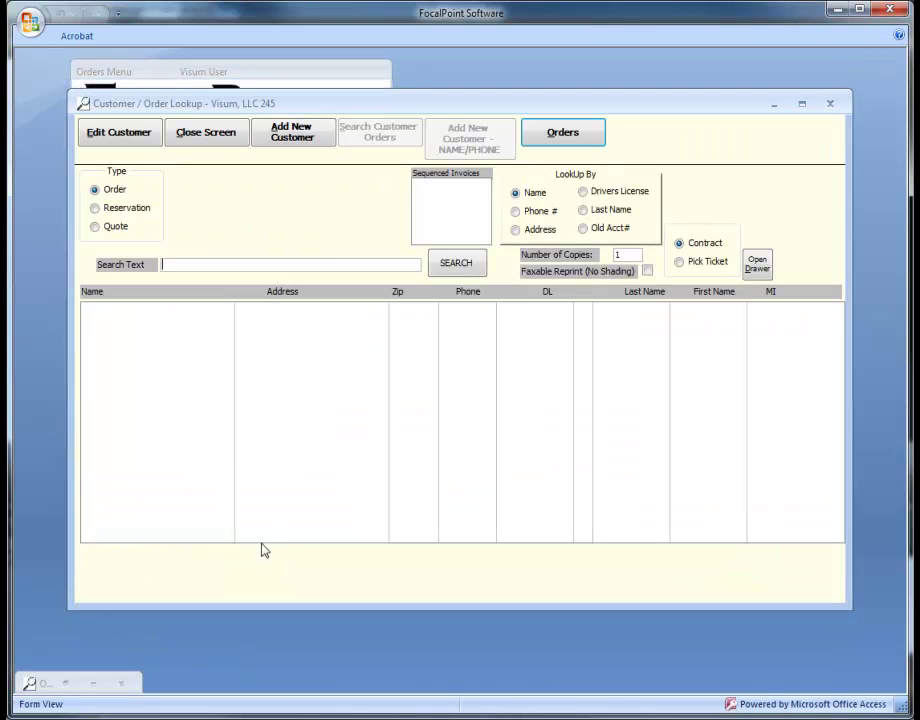
{"action": "type", "text": "john"}
{"action": "key", "text": "Return"}
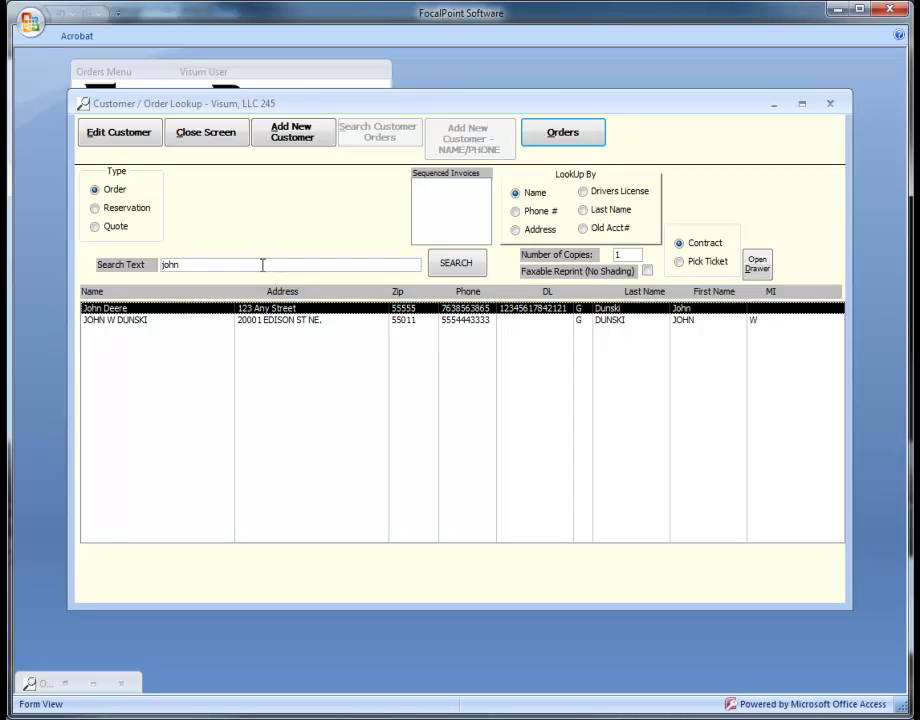
{"action": "left_click", "coordinate": [146, 266]}
{"action": "type", "text": "%cus"}
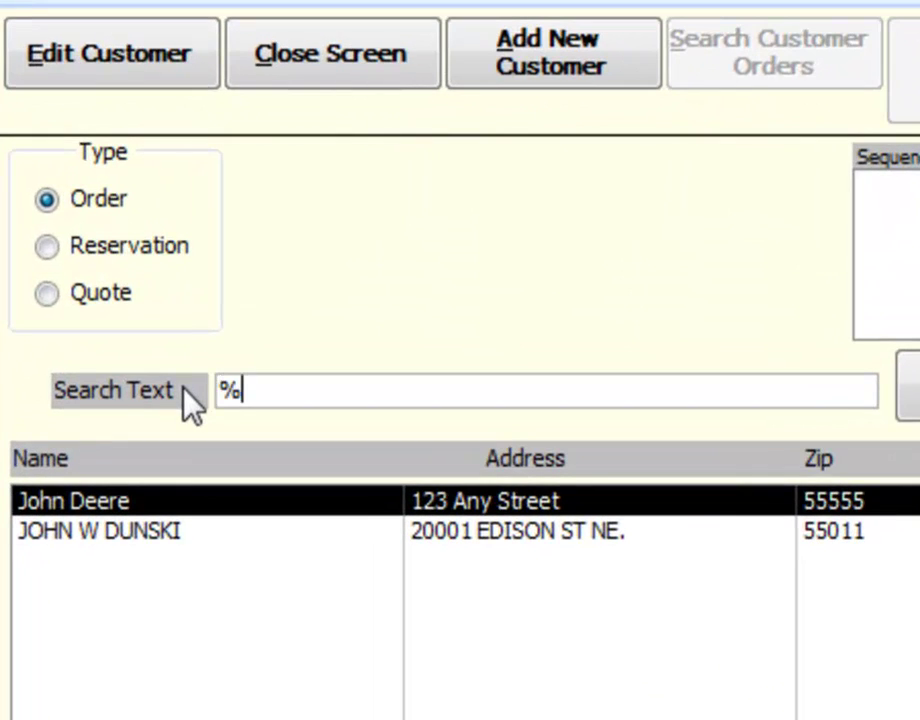
{"action": "type", "text": "t"}
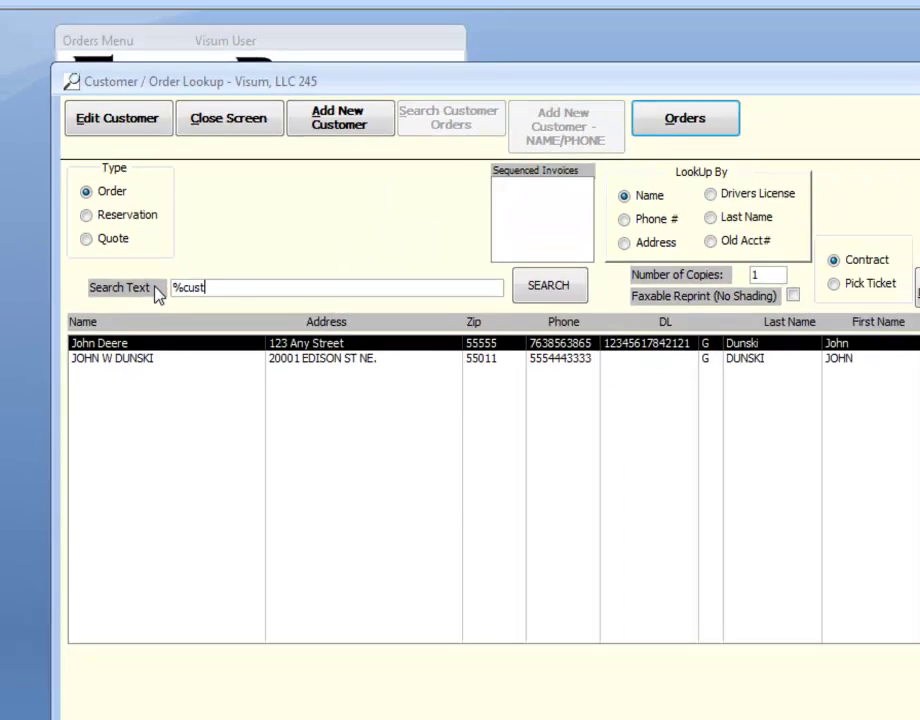
{"action": "key", "text": "Return"}
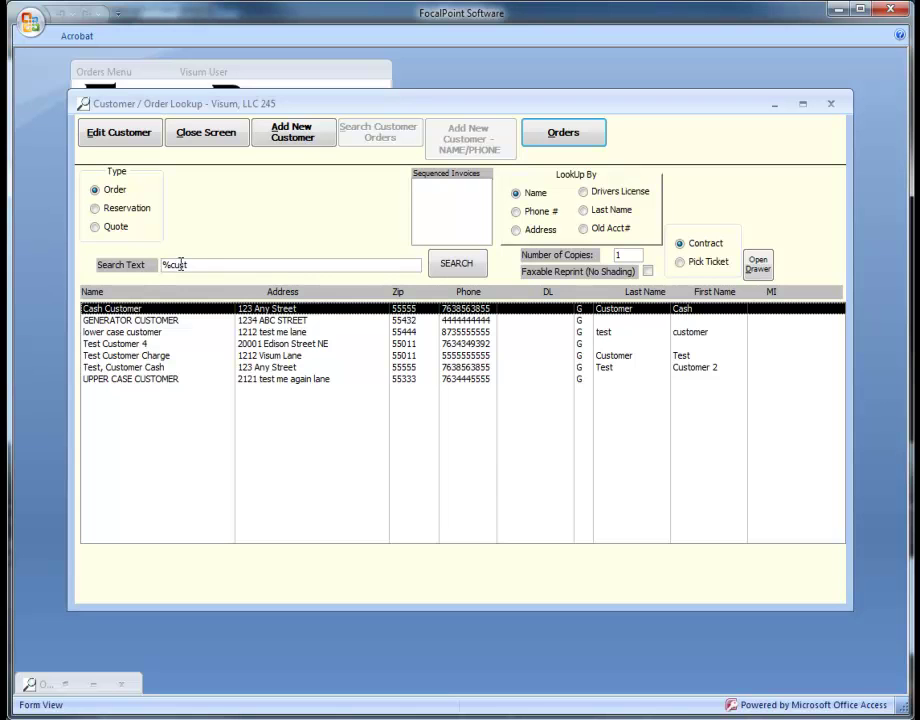
{"action": "left_click", "coordinate": [153, 268]}
{"action": "type", "text": "john"}
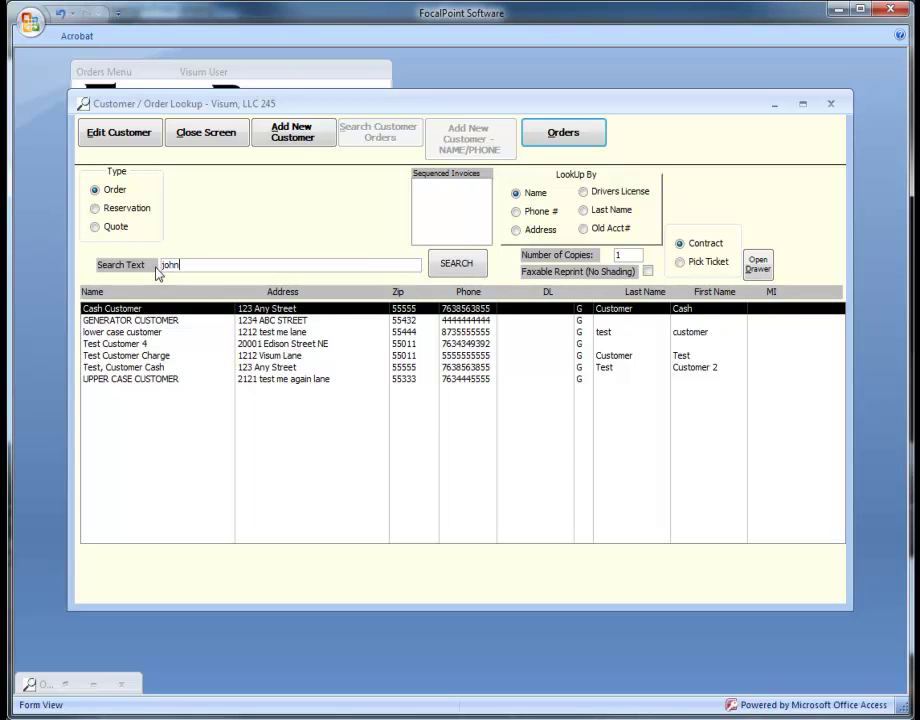
{"action": "key", "text": "Return"}
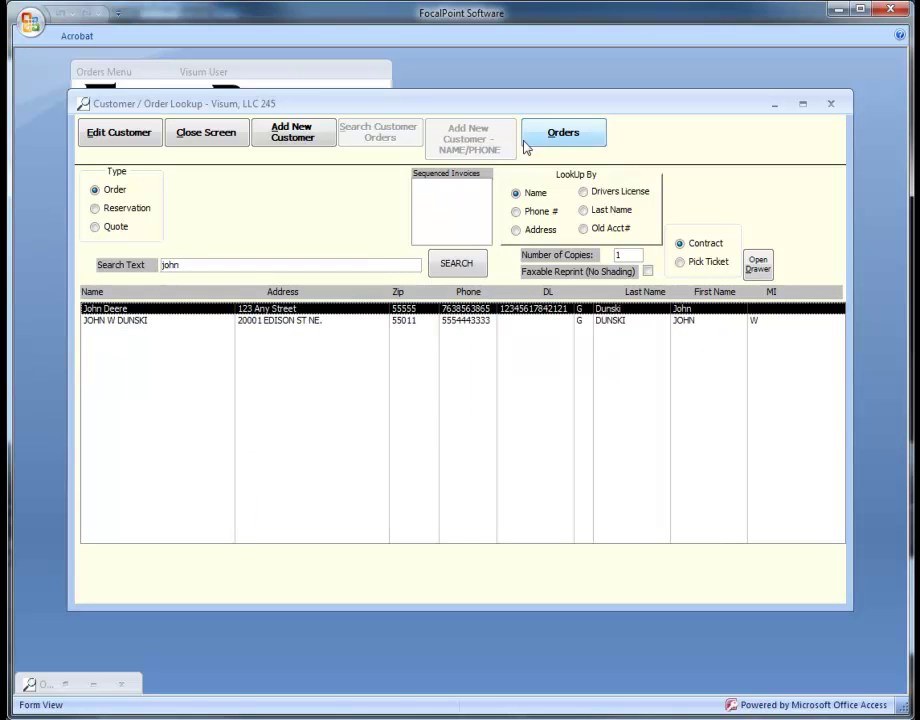
Start an order for John Deere using the customer's primary contact
{"action": "left_click", "coordinate": [538, 134]}
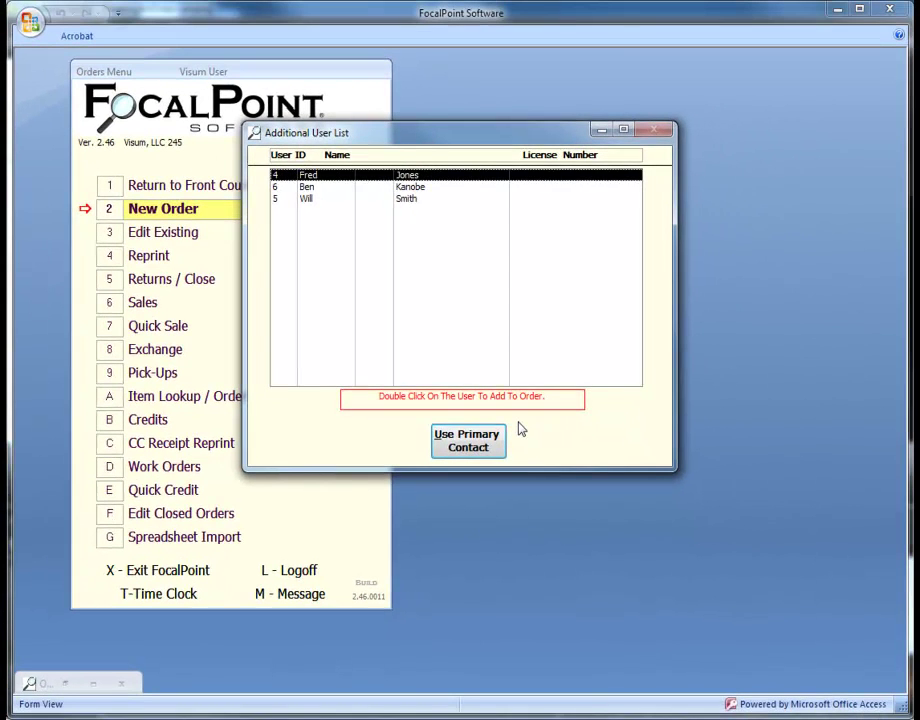
{"action": "left_click", "coordinate": [318, 187]}
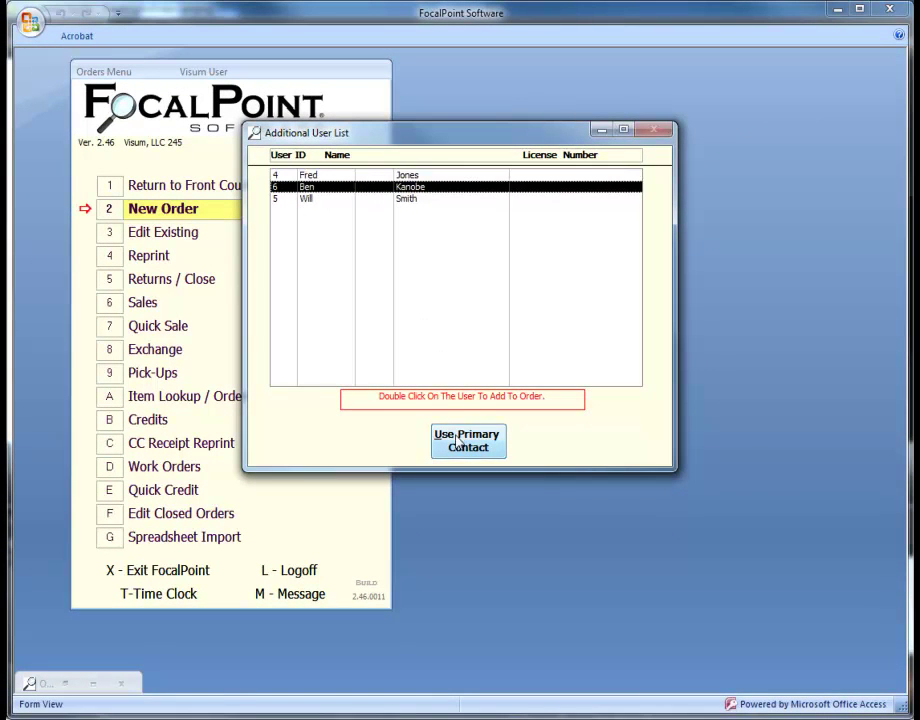
{"action": "left_click", "coordinate": [459, 438]}
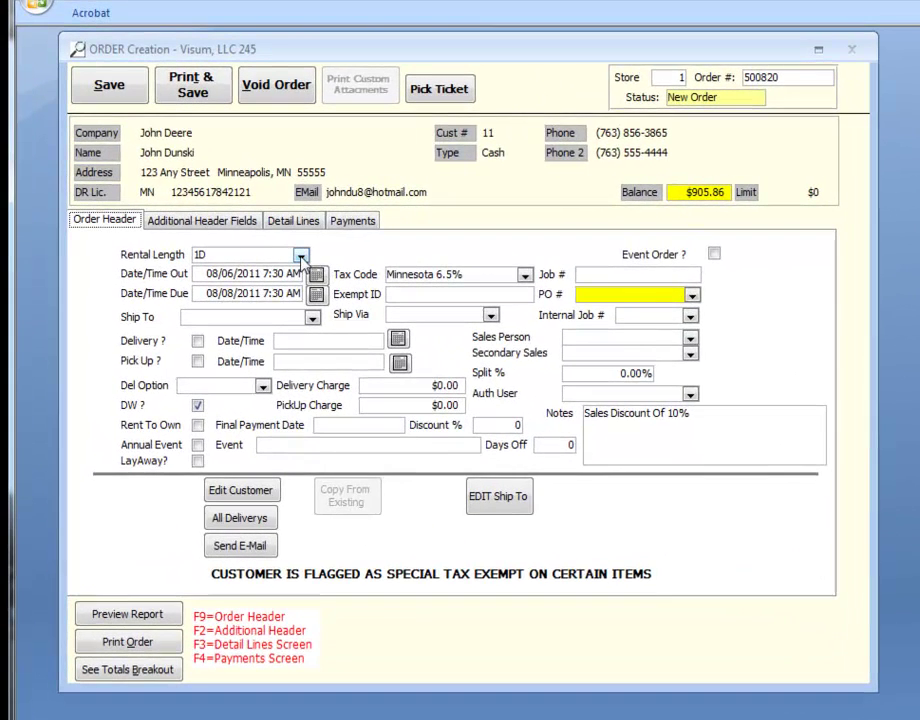
Keep Rental Length 1D, due 08/08/2011 7:00 AM, and ship to address 2
{"action": "left_click", "coordinate": [301, 256]}
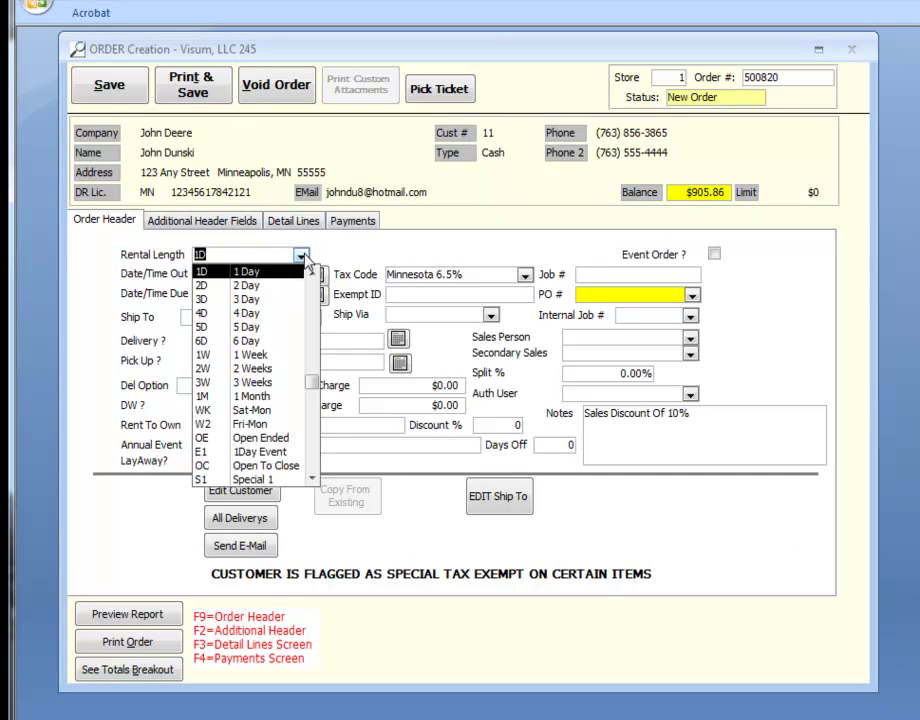
{"action": "left_click", "coordinate": [301, 256]}
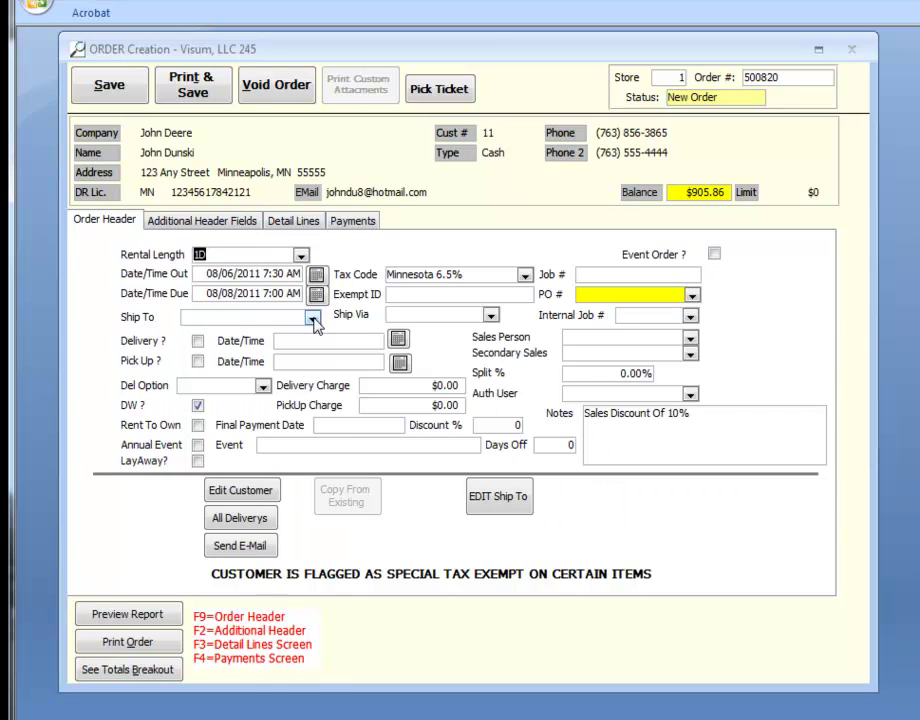
{"action": "left_click", "coordinate": [313, 318]}
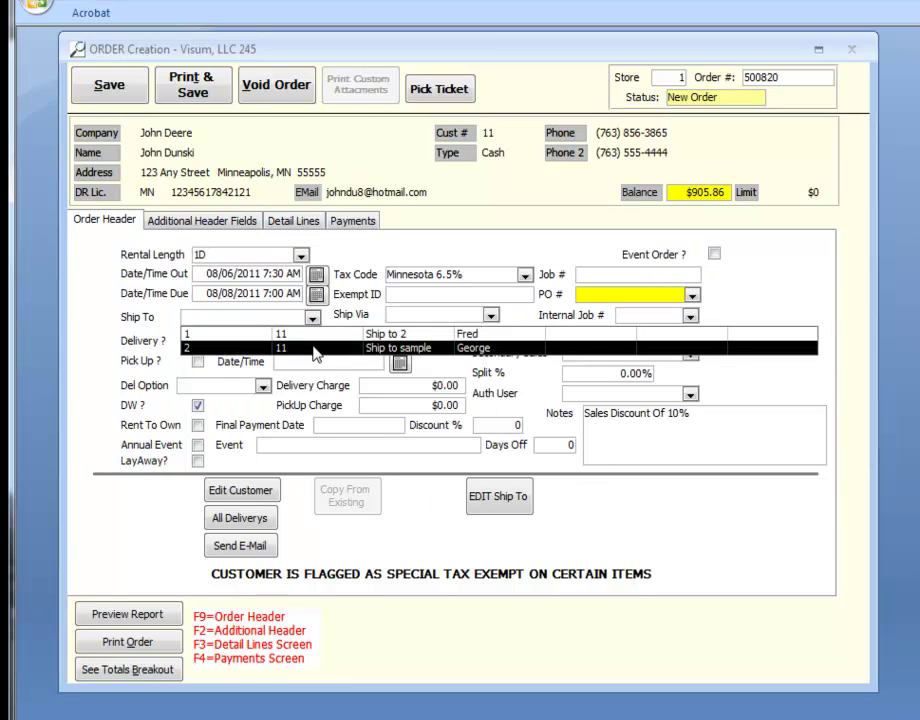
{"action": "left_click", "coordinate": [316, 350]}
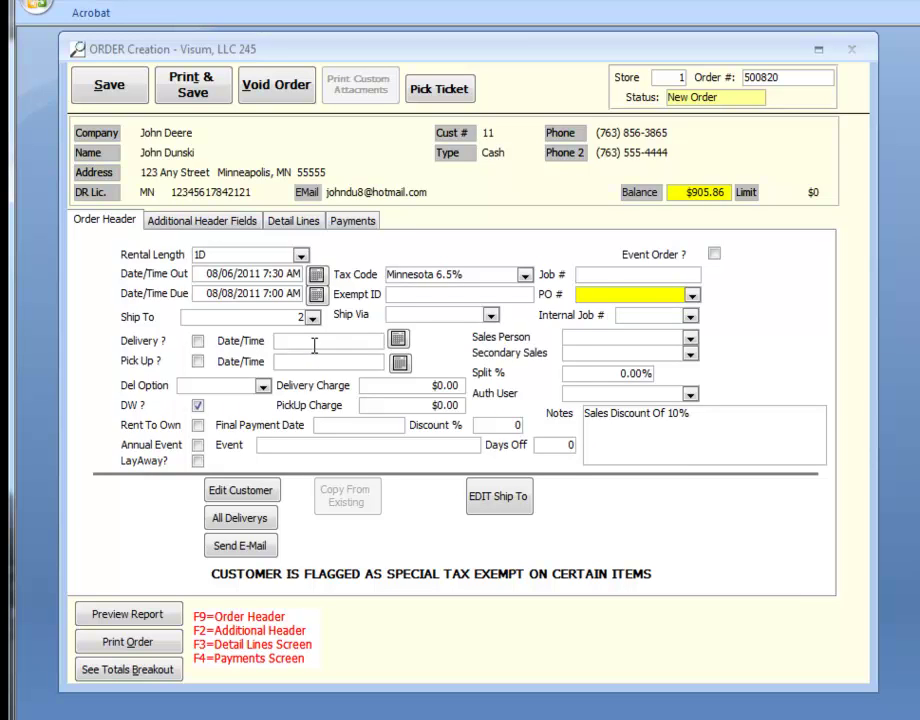
Enable delivery and pick-up, confirming delivery on 08/06/2011 at 7:30
{"action": "left_click", "coordinate": [198, 342]}
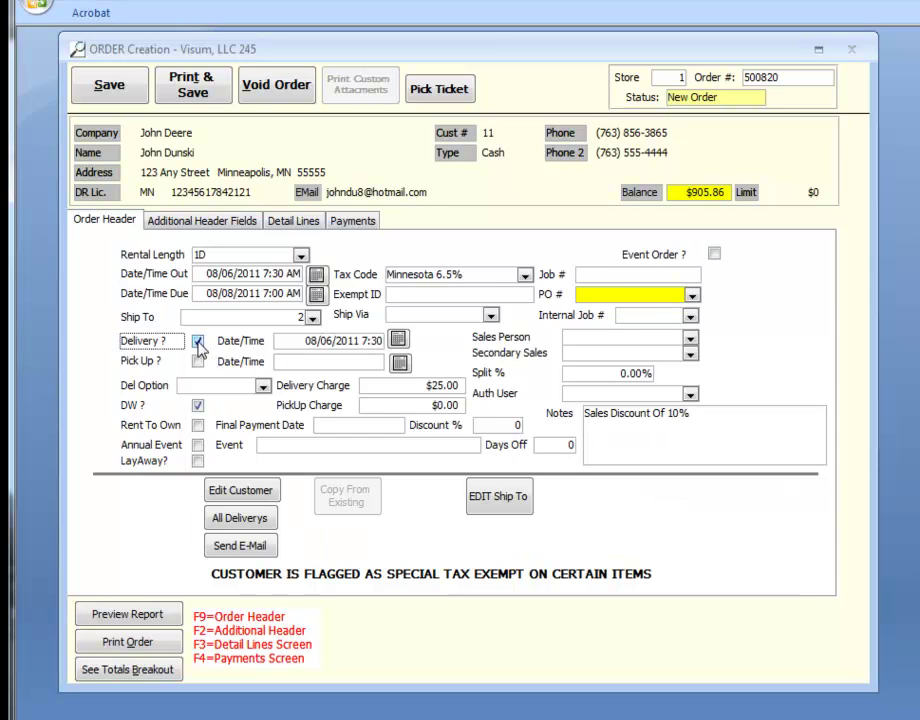
{"action": "left_click", "coordinate": [197, 361]}
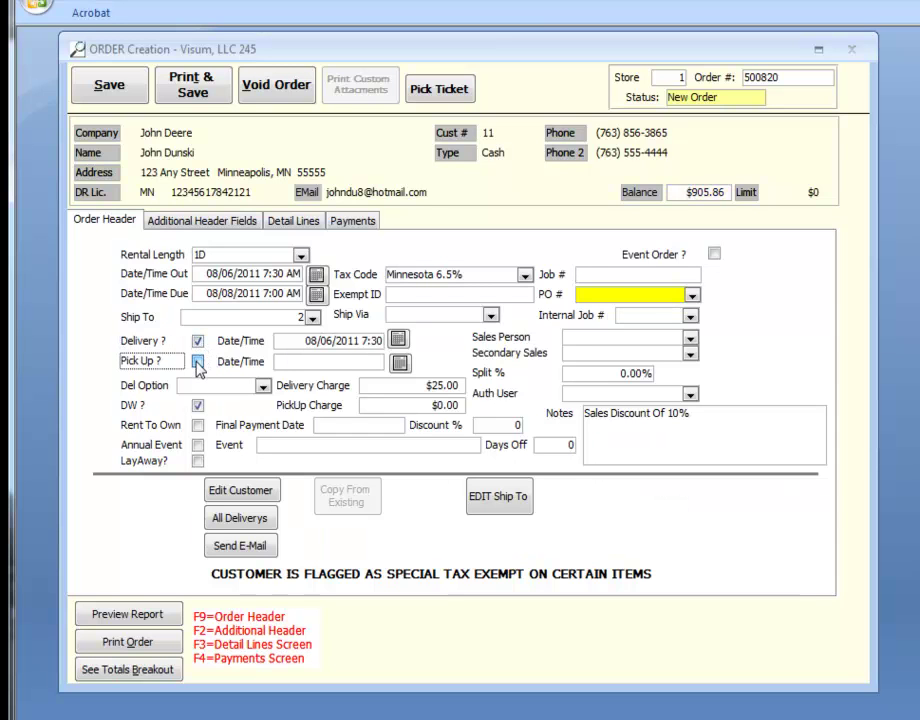
{"action": "left_click", "coordinate": [400, 341]}
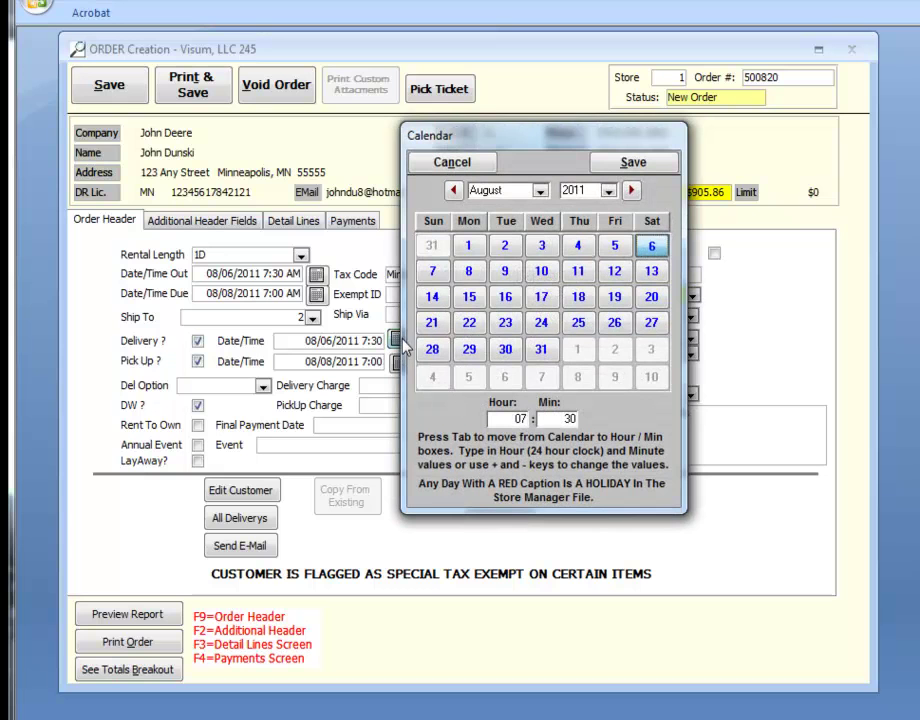
{"action": "left_click", "coordinate": [620, 166]}
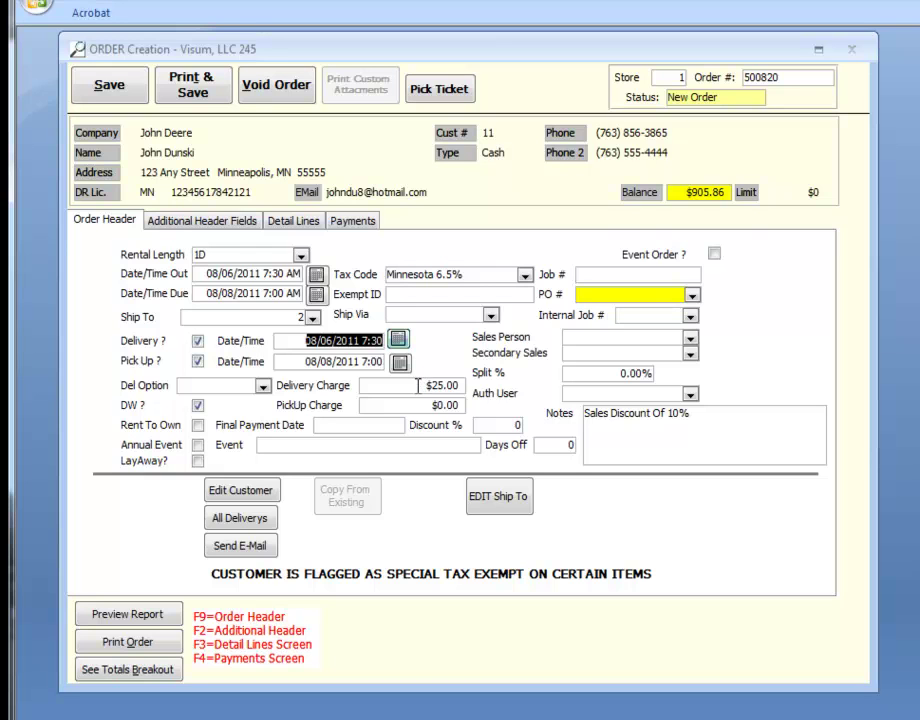
Review the $25.00 delivery and $0.00 pick-up charges
{"action": "key", "text": "Tab"}
{"action": "left_click", "coordinate": [421, 404]}
{"action": "double_click", "coordinate": [421, 404]}
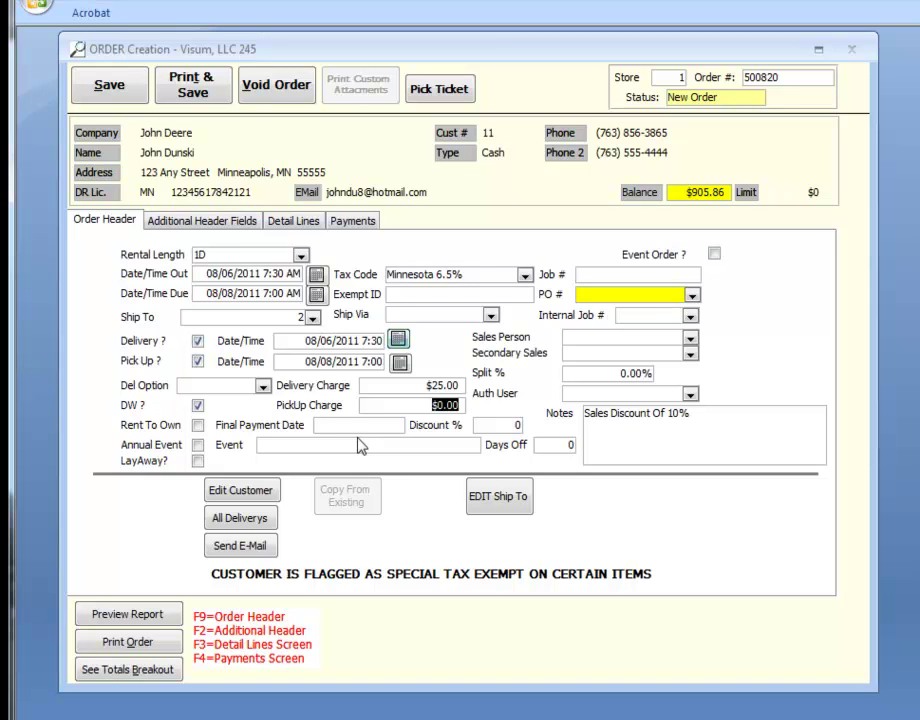
{"action": "left_click", "coordinate": [262, 386]}
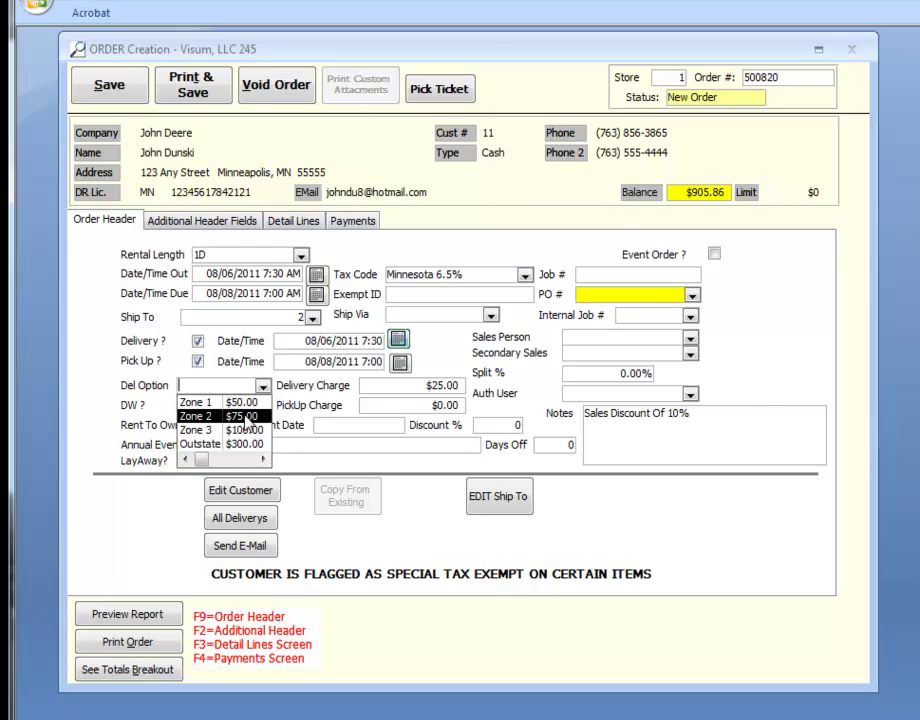
Set the delivery option to Zone 2 ($75.00) and enter the order's PO number
{"action": "left_click", "coordinate": [245, 418]}
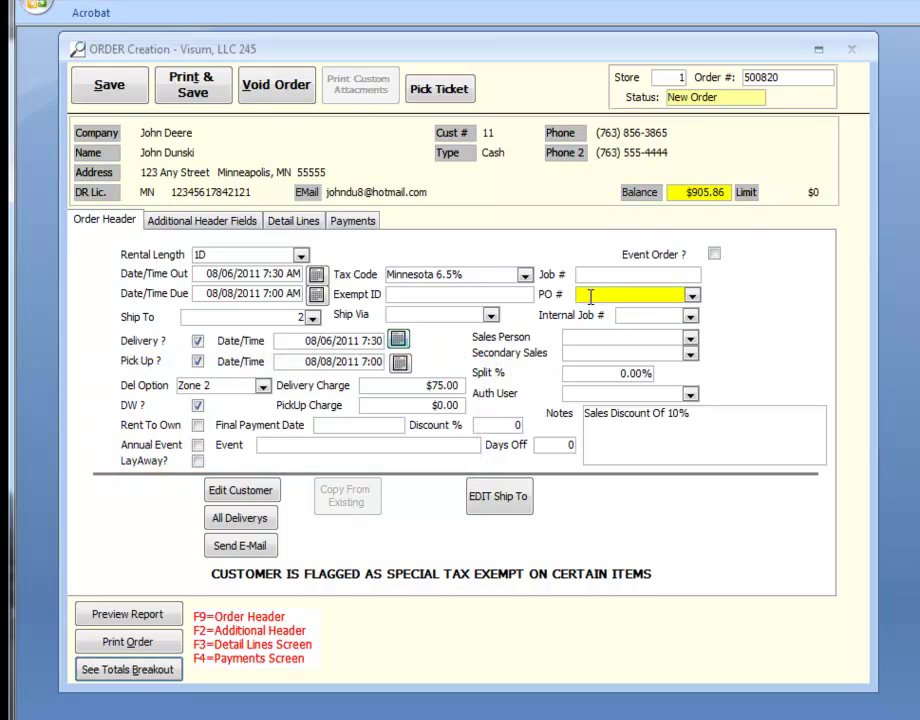
{"action": "left_click", "coordinate": [591, 296]}
{"action": "type", "text": "123A"}
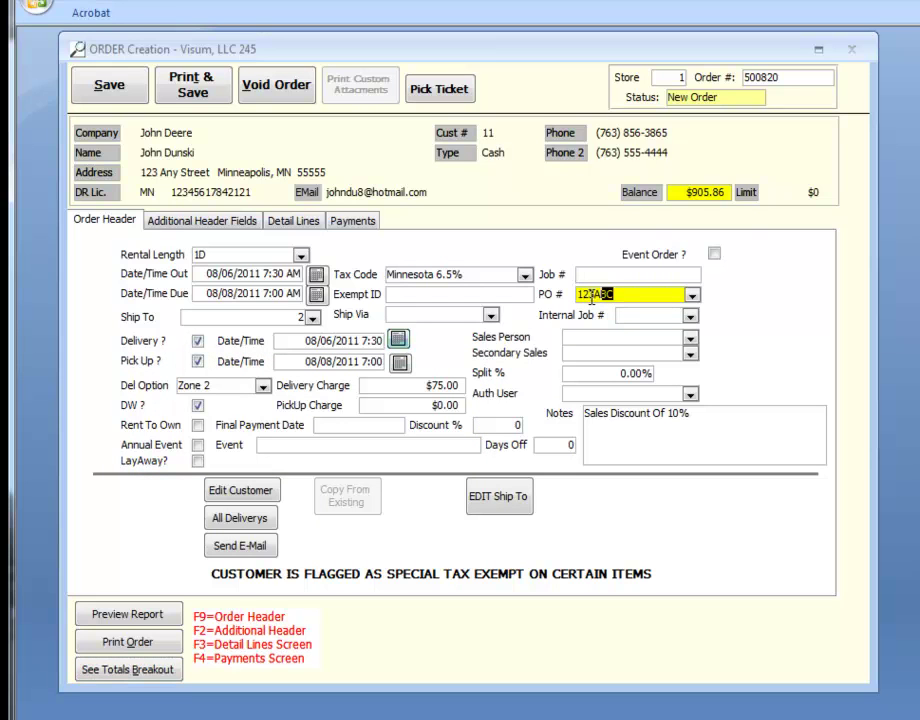
{"action": "type", "text": "BC"}
Assign a salesperson to the order and back out of adding a new authorized user
{"action": "left_click", "coordinate": [689, 341]}
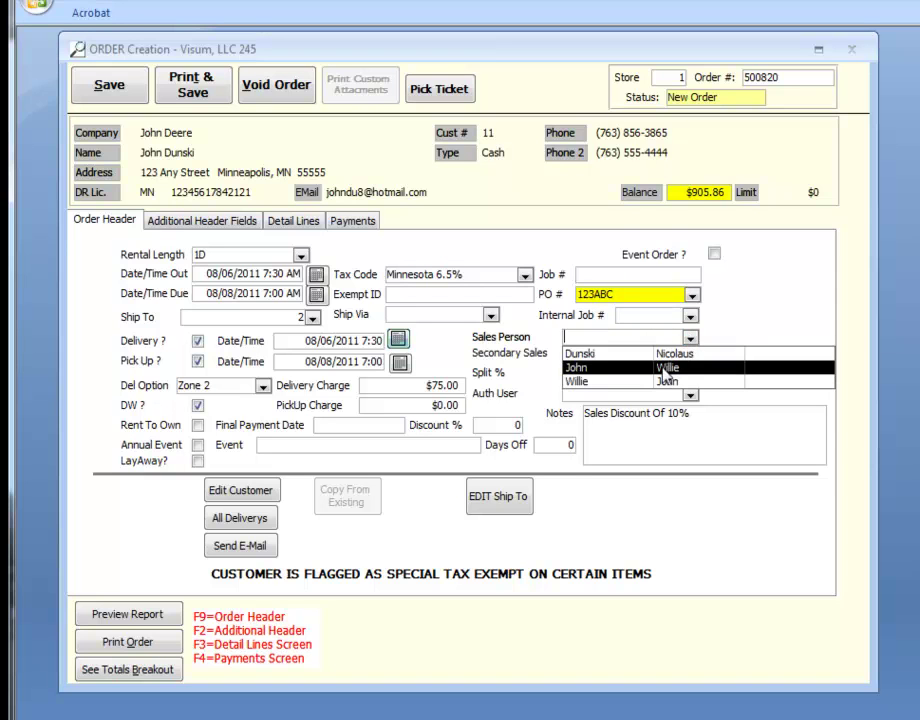
{"action": "left_click", "coordinate": [666, 369]}
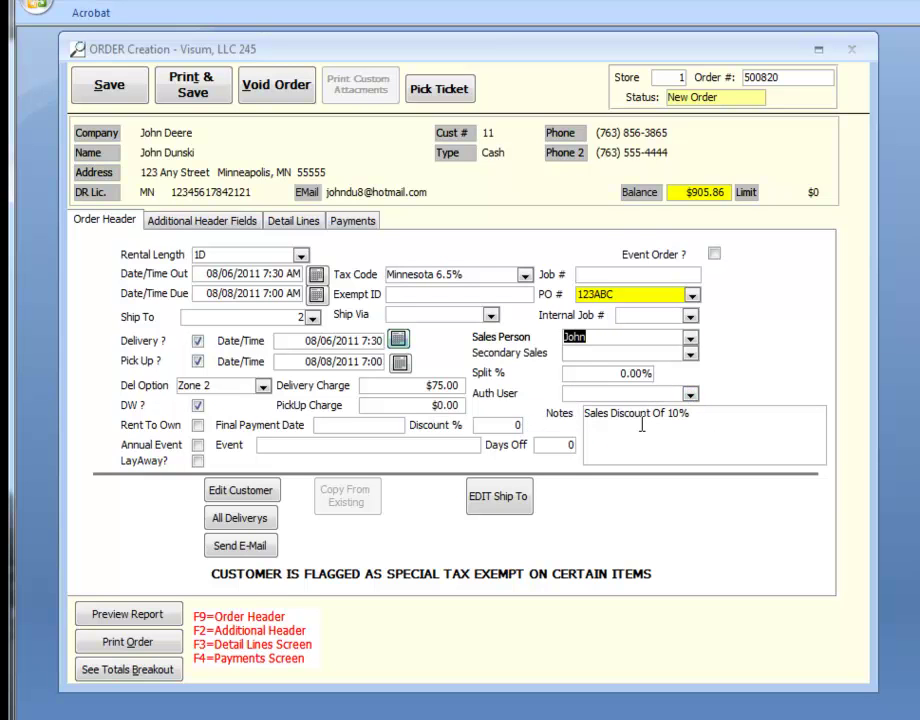
{"action": "left_click", "coordinate": [689, 395]}
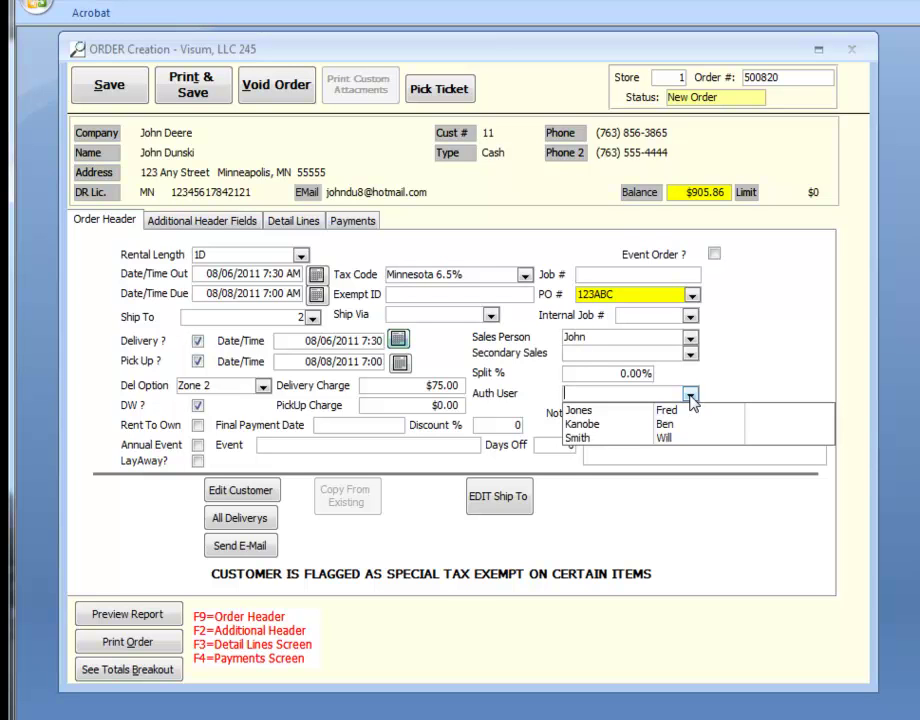
{"action": "left_click", "coordinate": [690, 396]}
{"action": "double_click", "coordinate": [664, 396]}
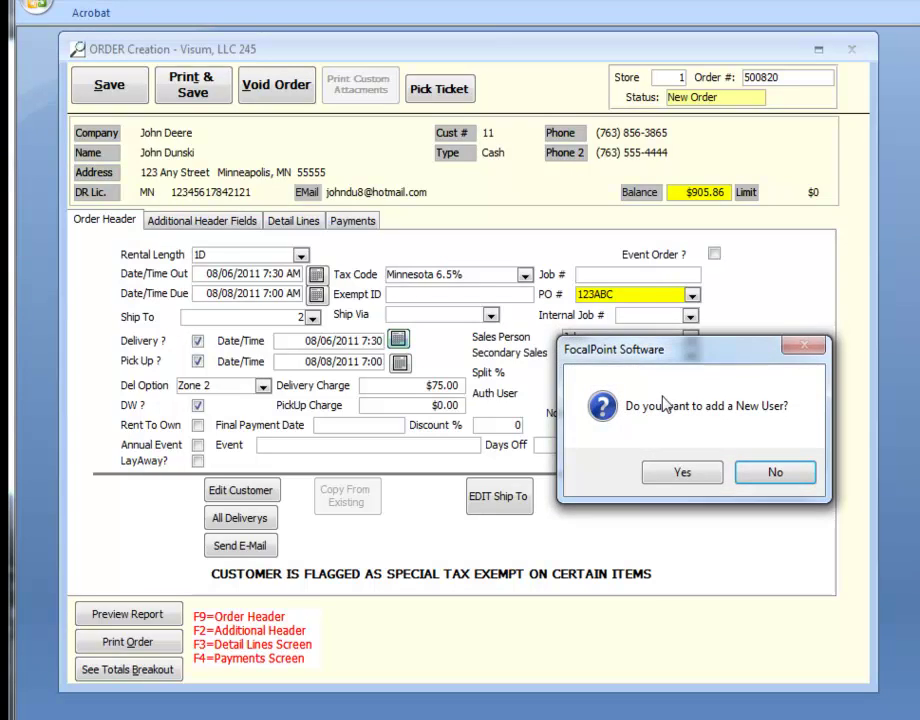
{"action": "left_click", "coordinate": [679, 474]}
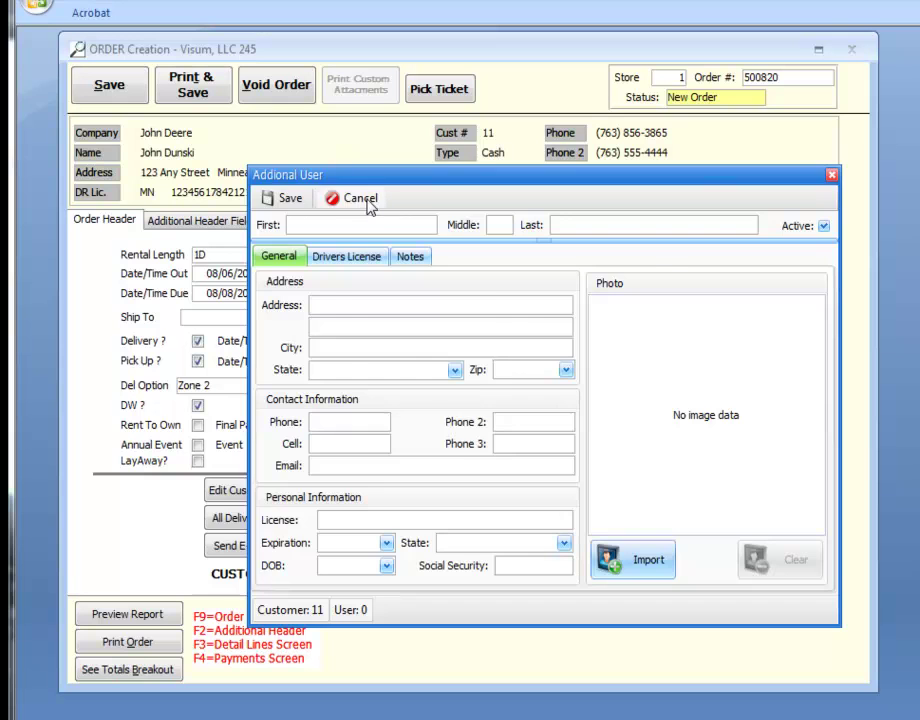
{"action": "left_click", "coordinate": [360, 198]}
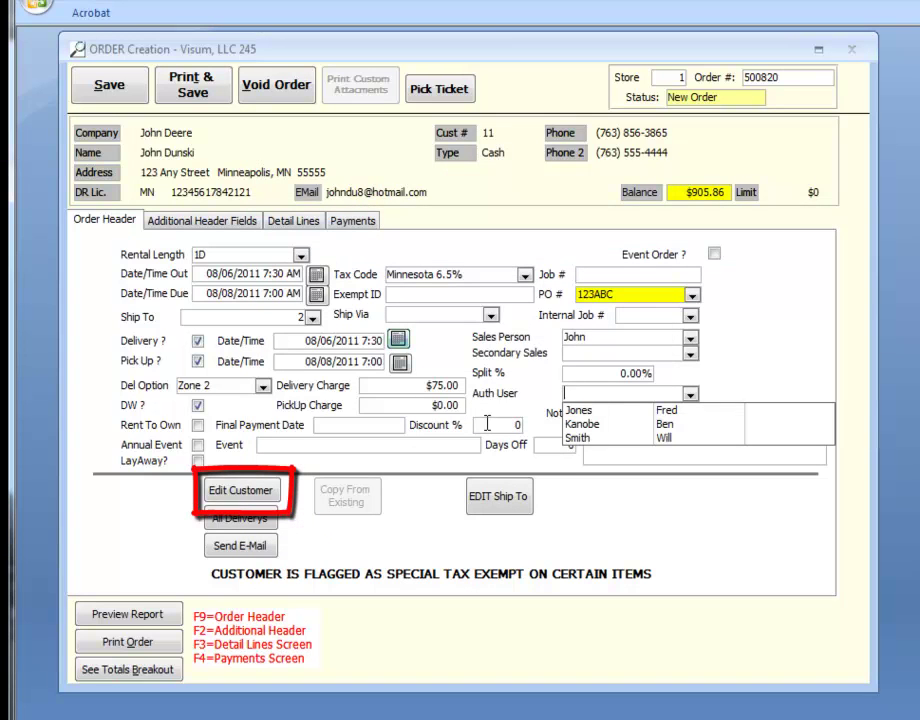
{"action": "left_click", "coordinate": [518, 425]}
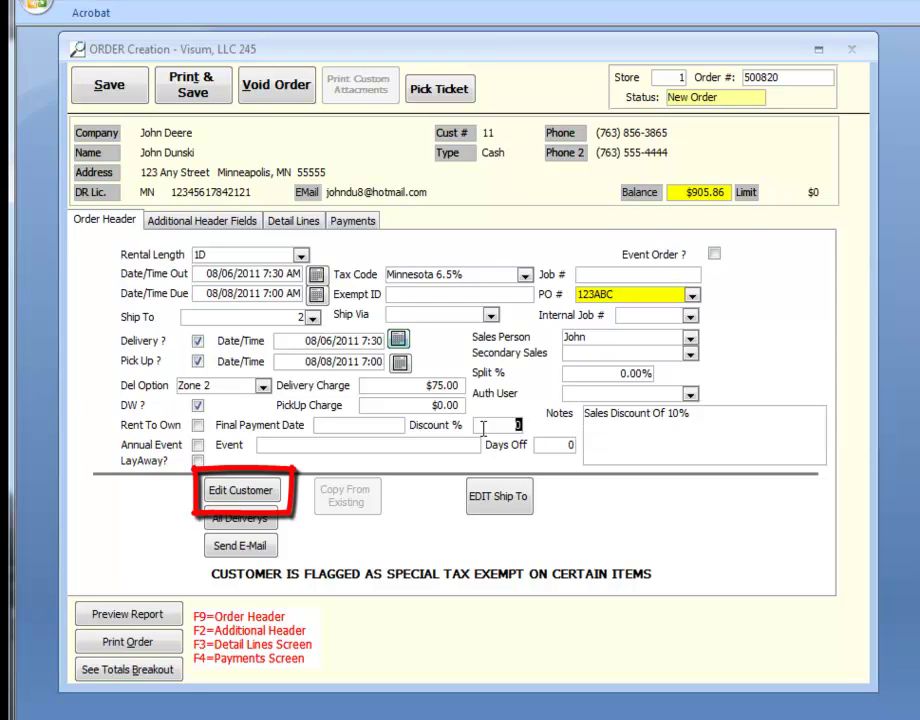
Mark the order as an annual event named 'High School Grad'
{"action": "left_click", "coordinate": [199, 445]}
{"action": "left_click", "coordinate": [284, 447]}
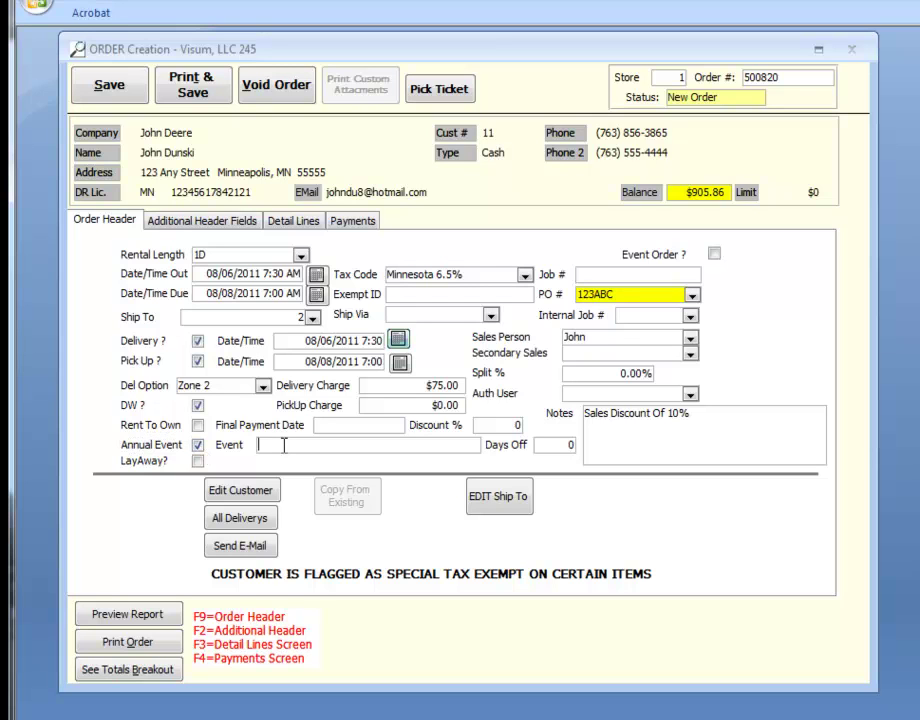
{"action": "type", "text": "High School Grad"}
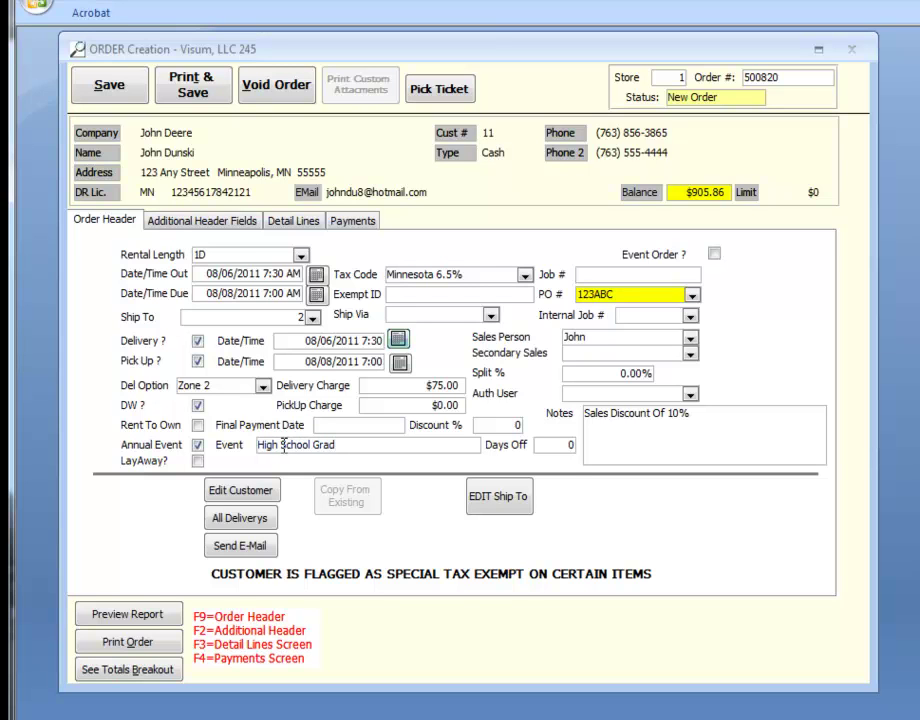
{"action": "left_click", "coordinate": [207, 222]}
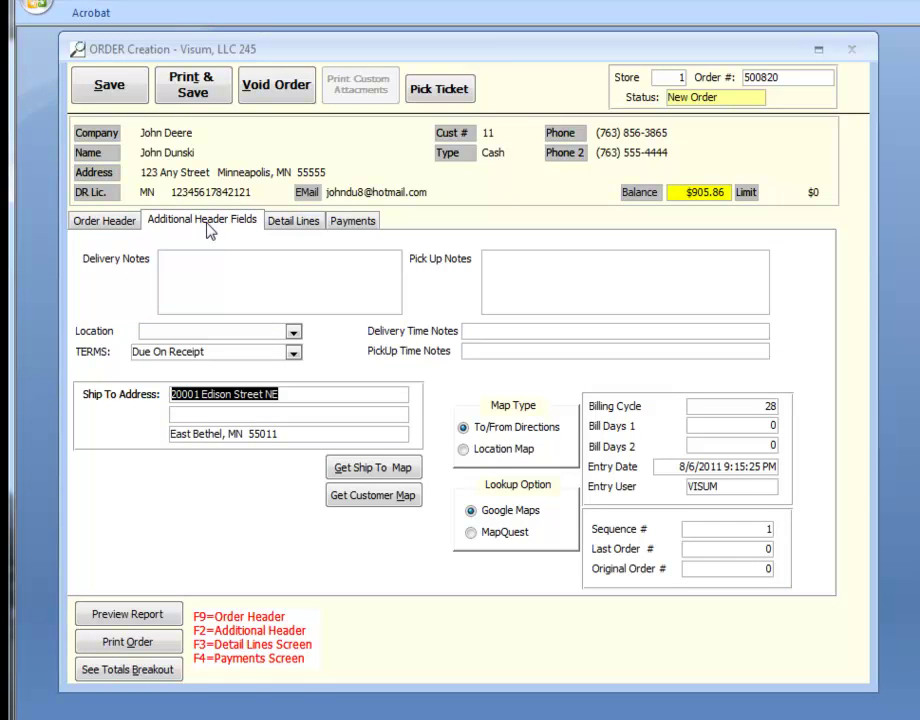
{"action": "left_click", "coordinate": [208, 263]}
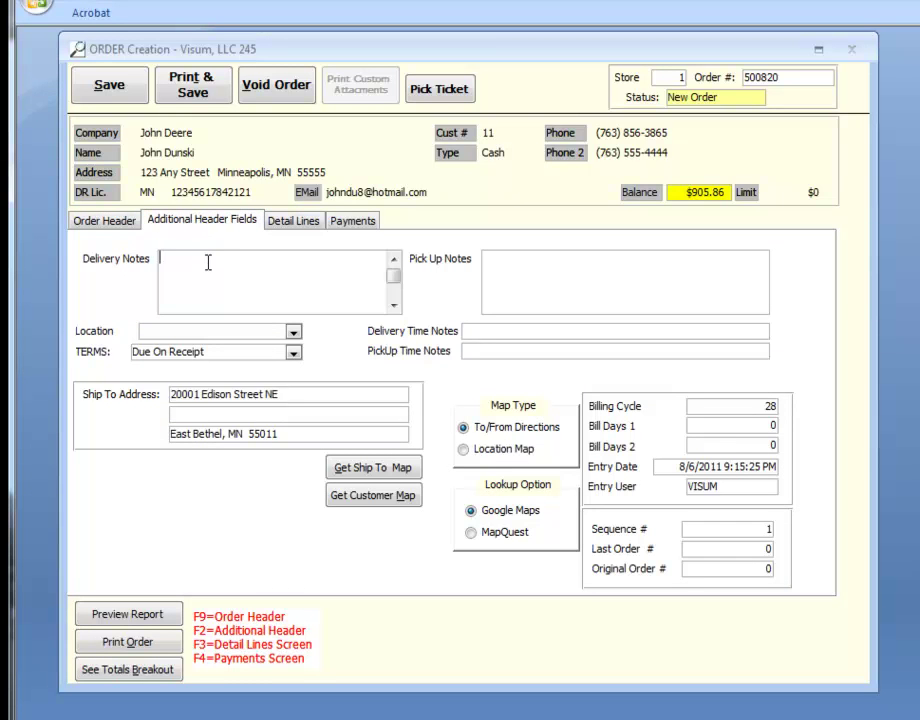
{"action": "left_click", "coordinate": [520, 277]}
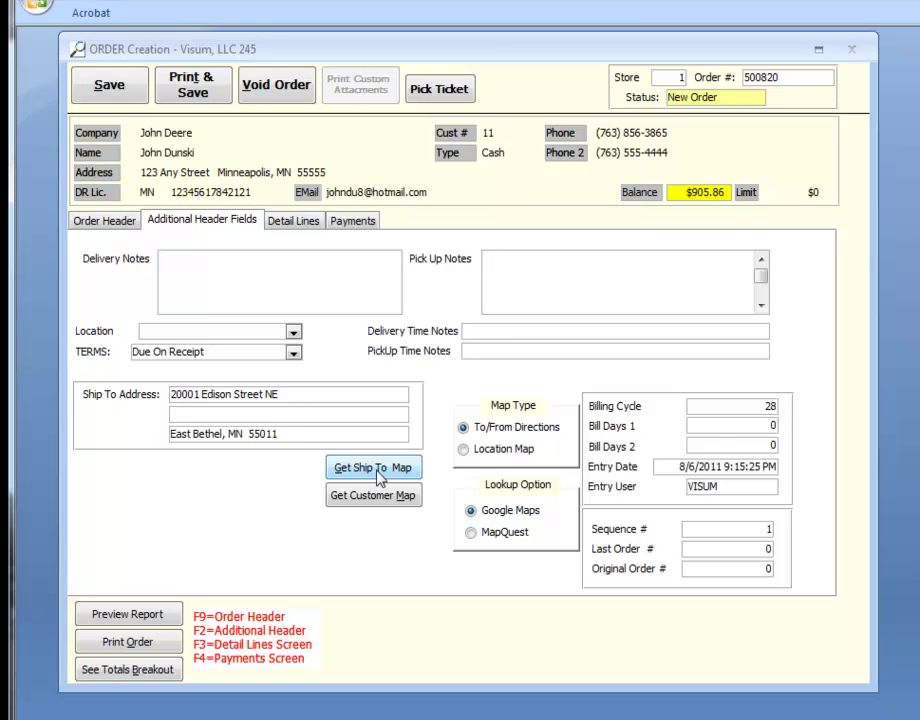
{"action": "left_click", "coordinate": [472, 532]}
{"action": "left_click", "coordinate": [470, 515]}
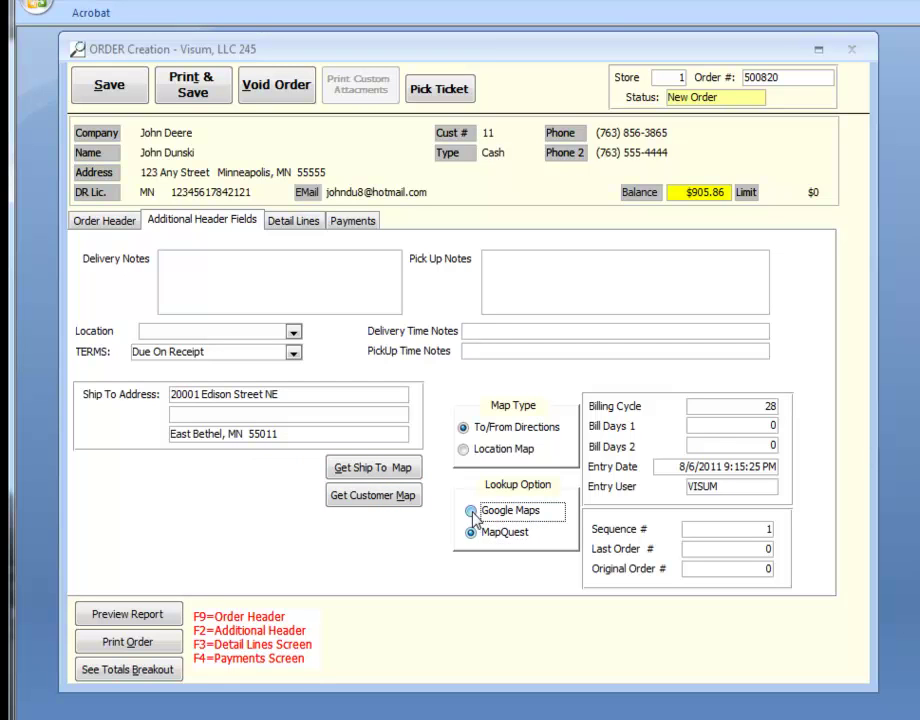
{"action": "left_click", "coordinate": [465, 452]}
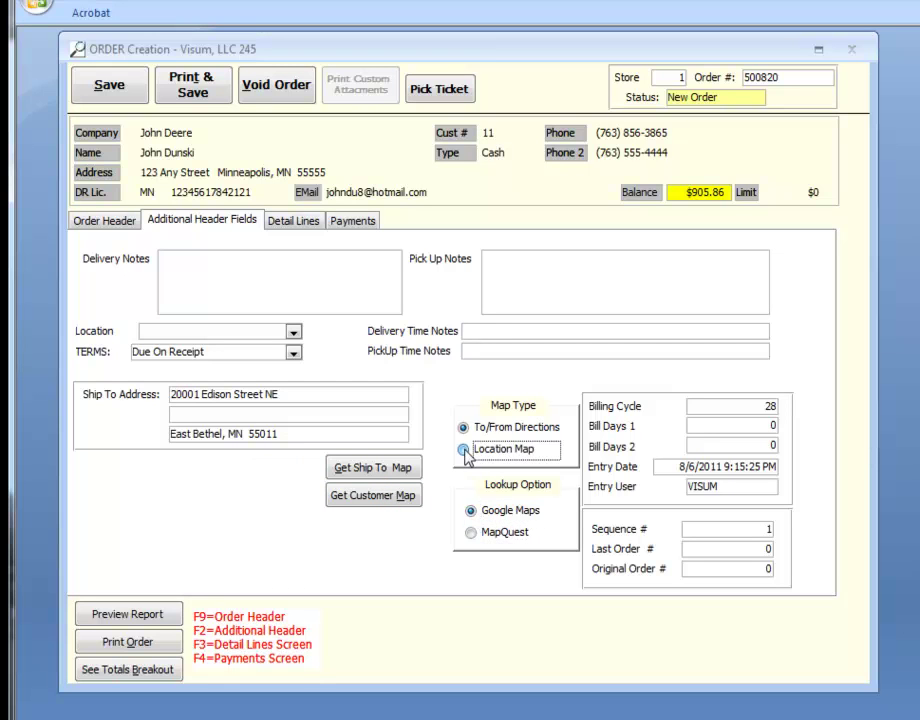
{"action": "left_click", "coordinate": [463, 428]}
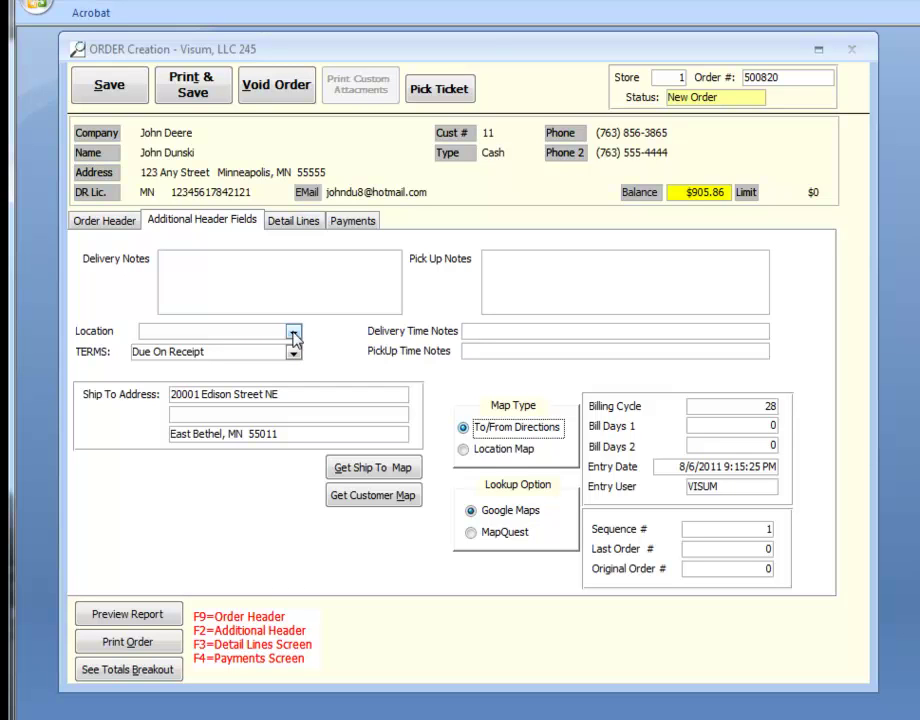
Set the location to Target Field and add the delivery note 'Deliver between 11 and noon'
{"action": "left_click", "coordinate": [294, 333]}
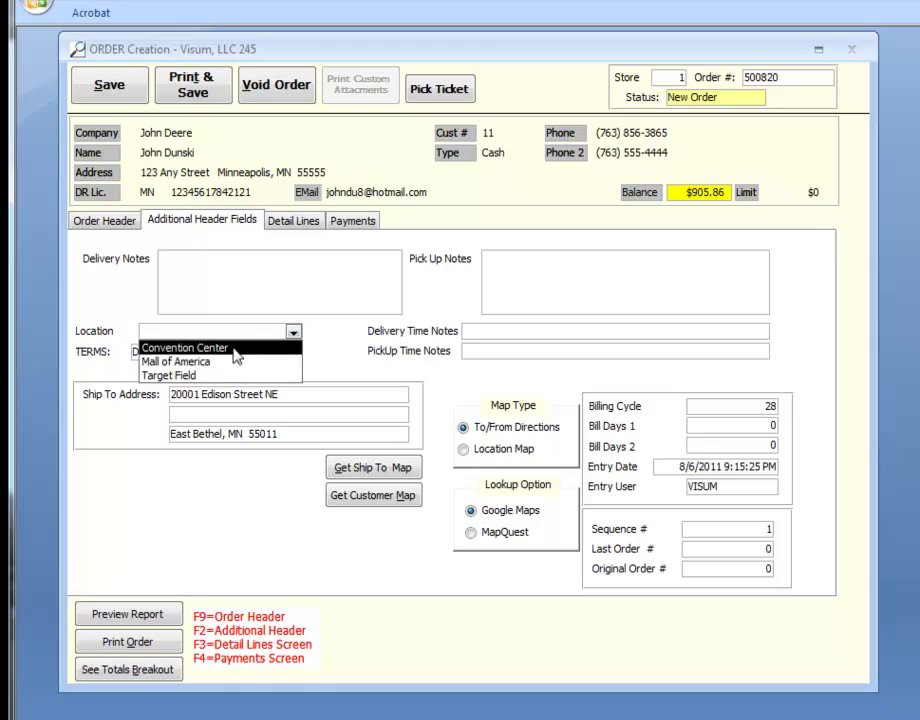
{"action": "left_click", "coordinate": [200, 376]}
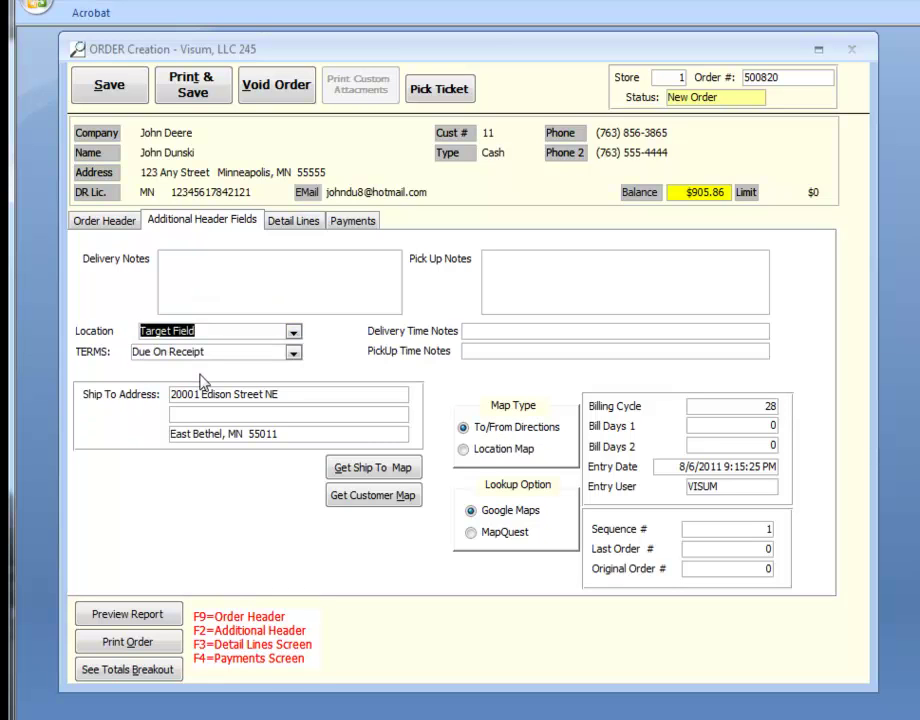
{"action": "key", "text": "Tab"}
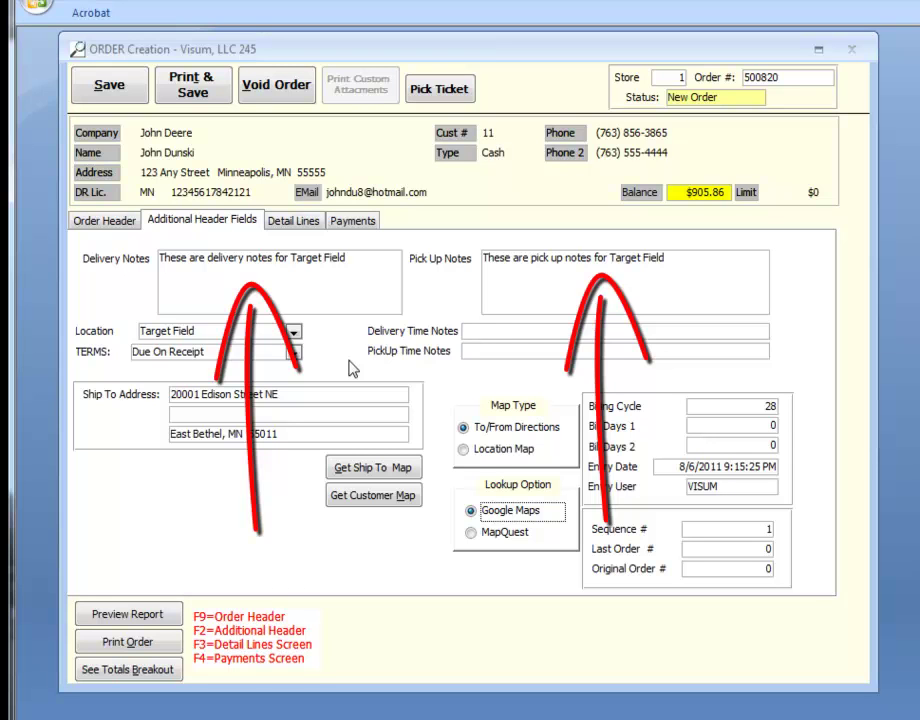
{"action": "left_click", "coordinate": [485, 331]}
{"action": "type", "text": "Deliver between 11 and noon"}
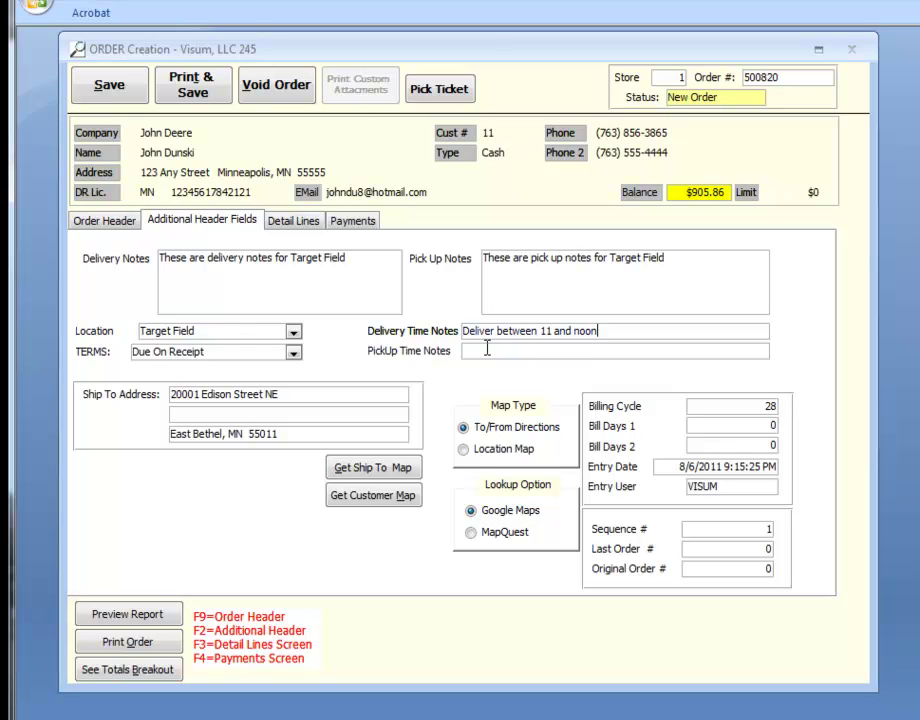
Add a detail line for Rental Item 3, found by searching 'rent', on price package 1 at $3.41
{"action": "left_click", "coordinate": [296, 224]}
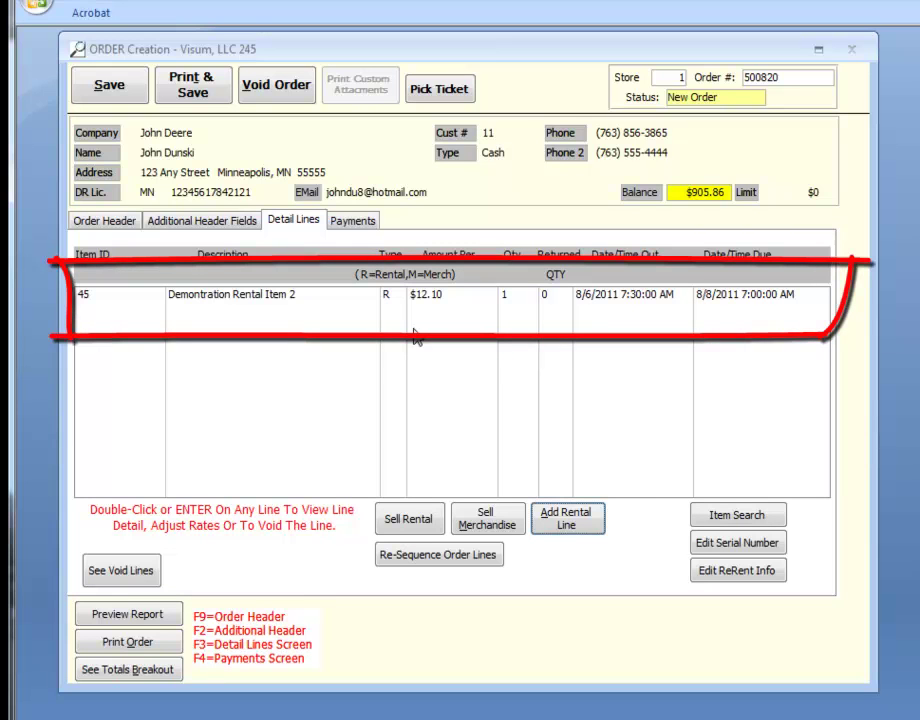
{"action": "left_click", "coordinate": [572, 520]}
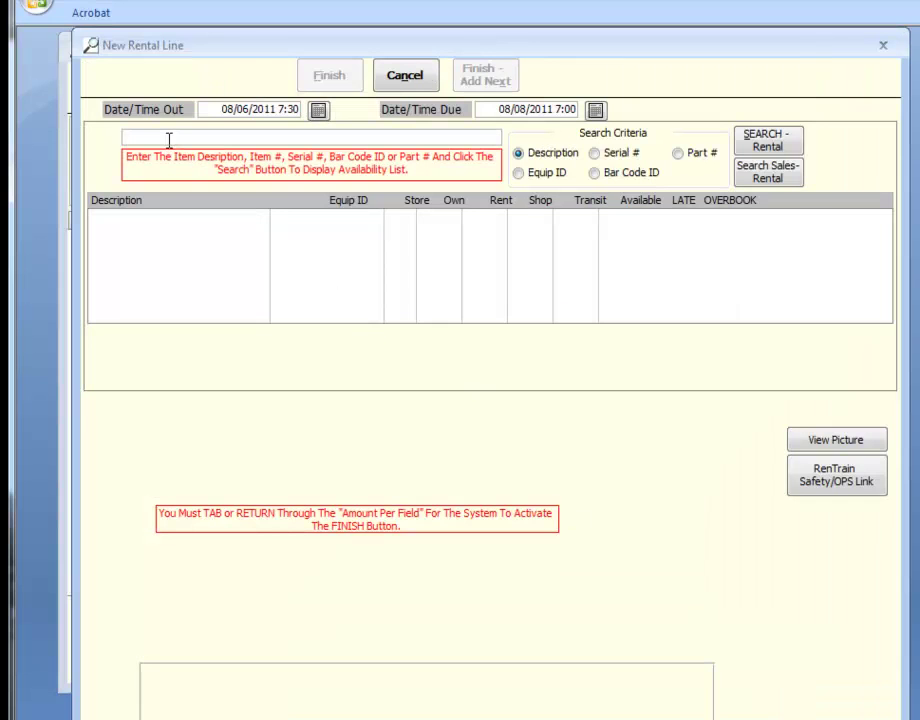
{"action": "type", "text": "rent"}
{"action": "key", "text": "Return"}
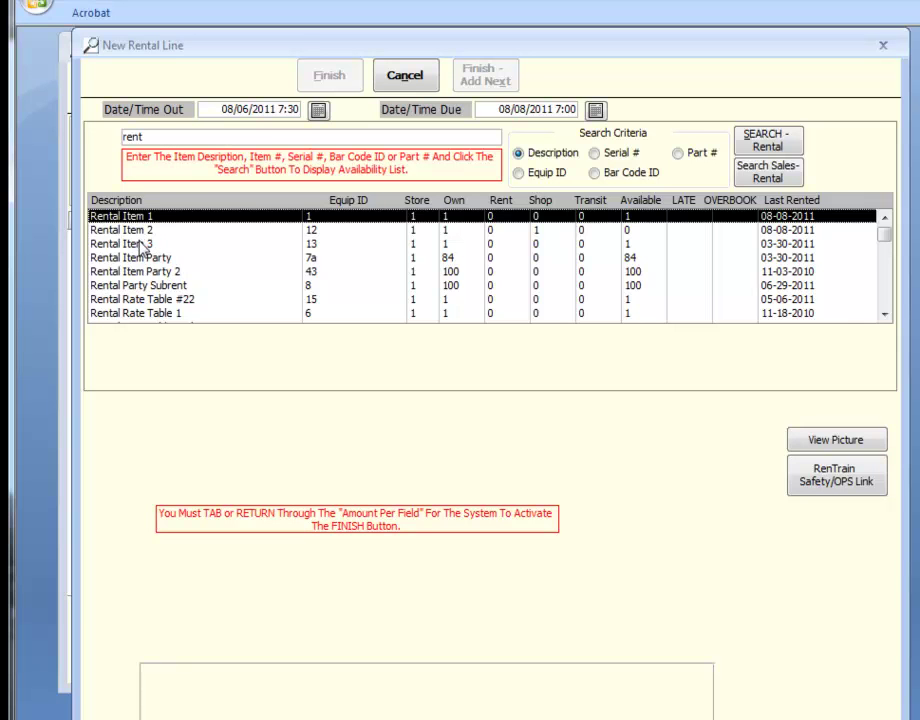
{"action": "left_click", "coordinate": [140, 245]}
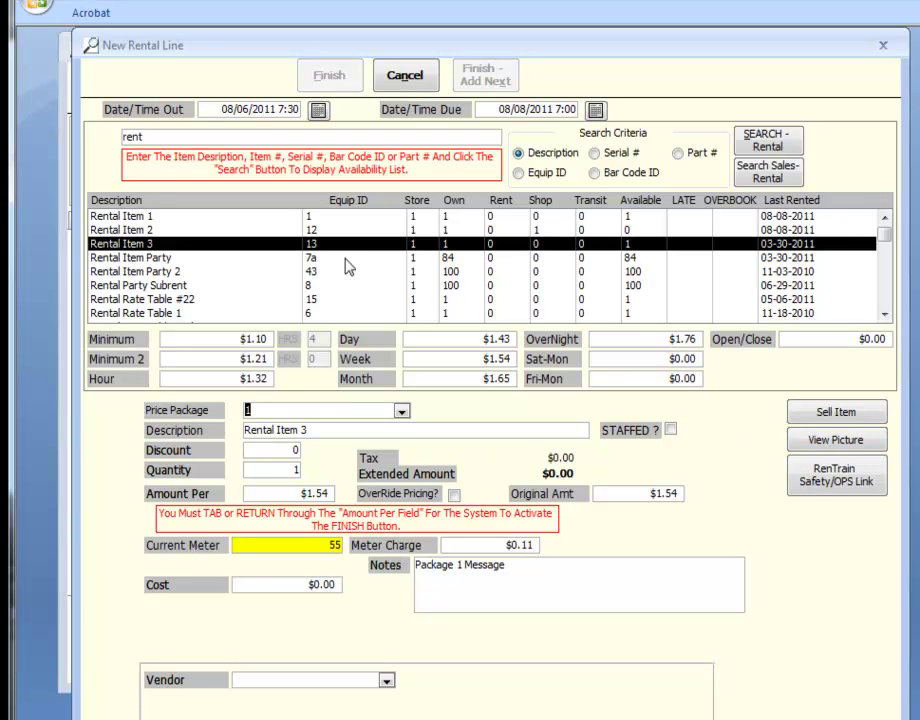
{"action": "key", "text": "Tab"}
{"action": "key", "text": "Tab"}
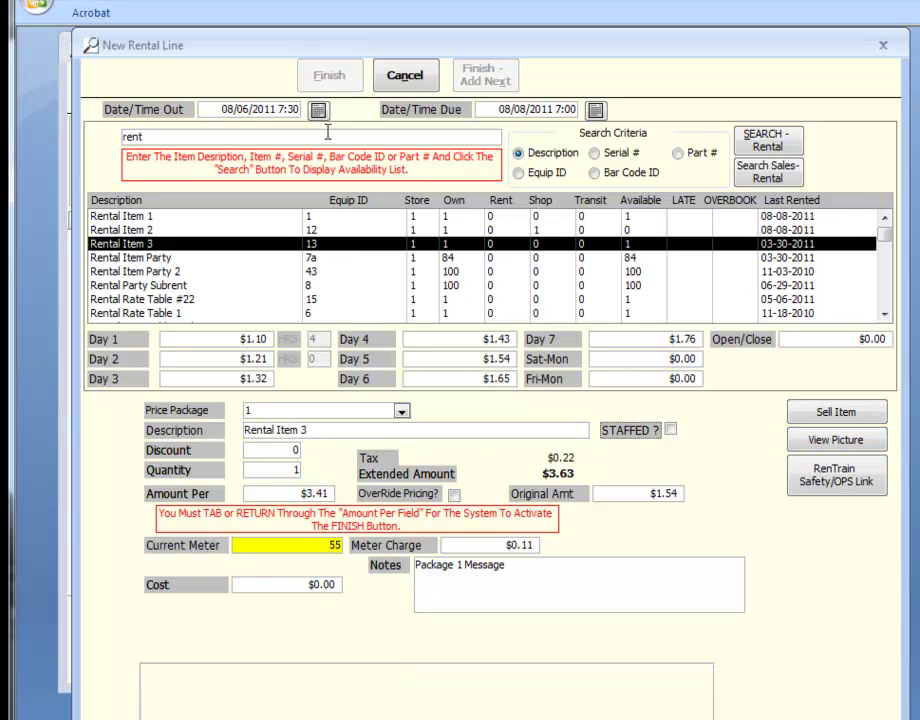
{"action": "key", "text": "Tab"}
{"action": "key", "text": "Tab"}
{"action": "key", "text": "Tab"}
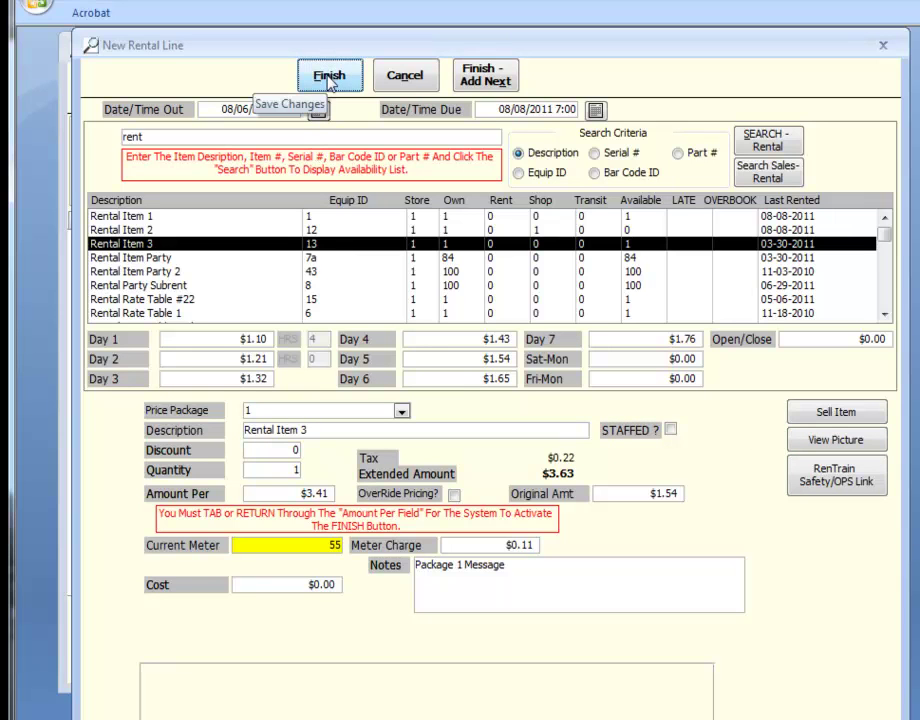
{"action": "left_click", "coordinate": [329, 82]}
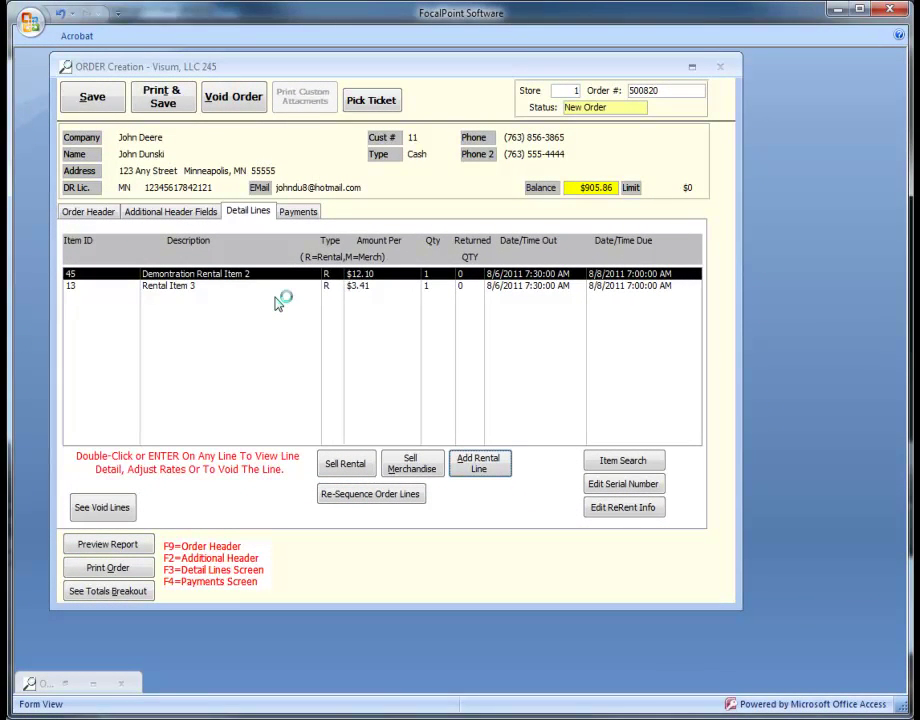
Dismiss the help window and show the Payments page with $98.05 order amount and $22.75 suggested deposit
{"action": "key", "text": "F1"}
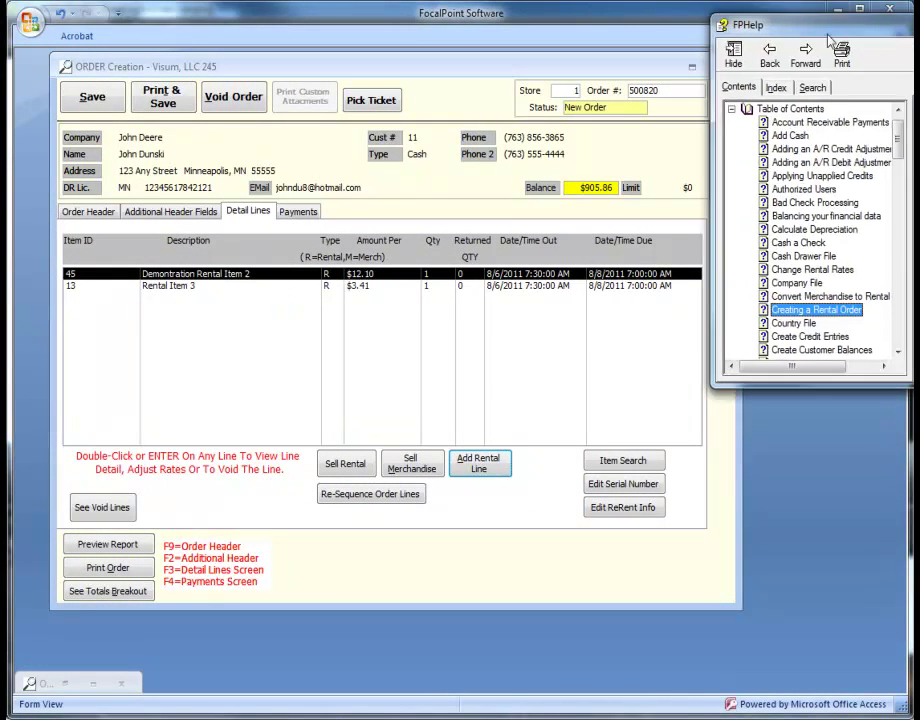
{"action": "left_click_drag", "start_coordinate": [615, 85], "coordinate": [611, 88]}
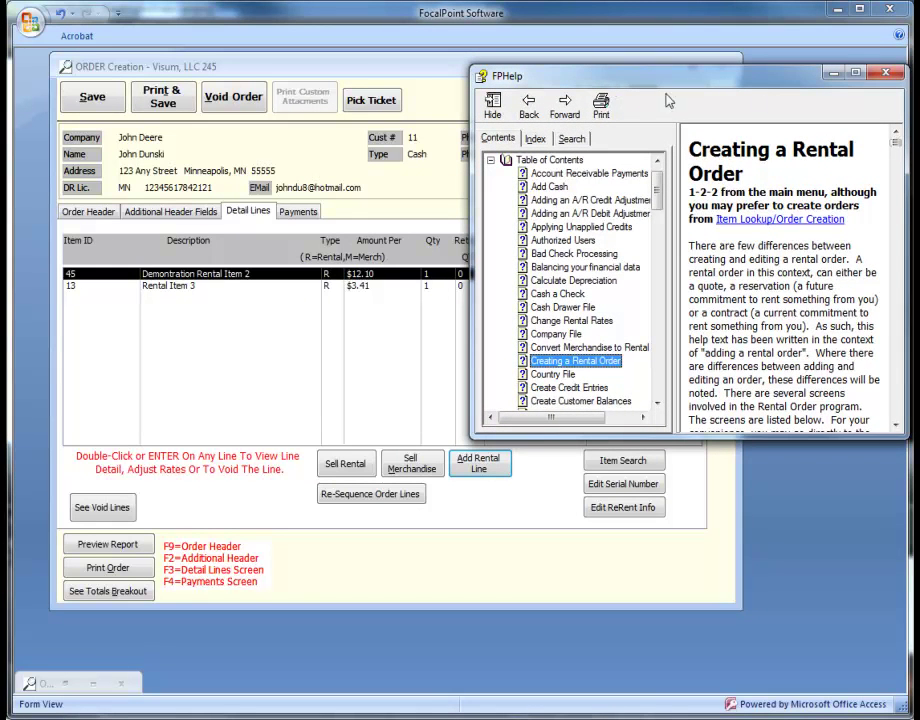
{"action": "left_click", "coordinate": [886, 77]}
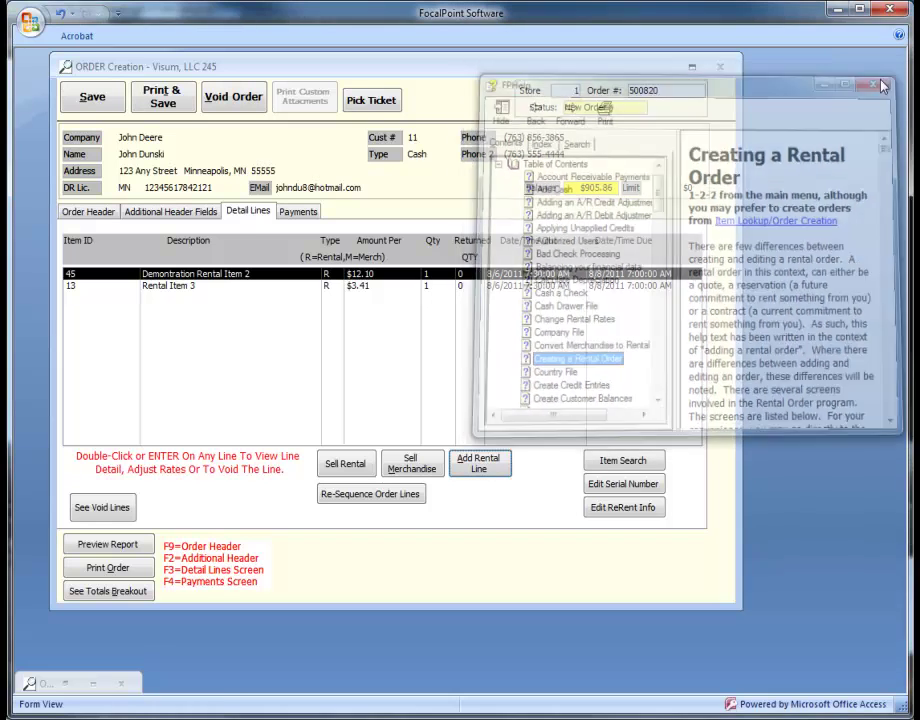
{"action": "left_click", "coordinate": [311, 216]}
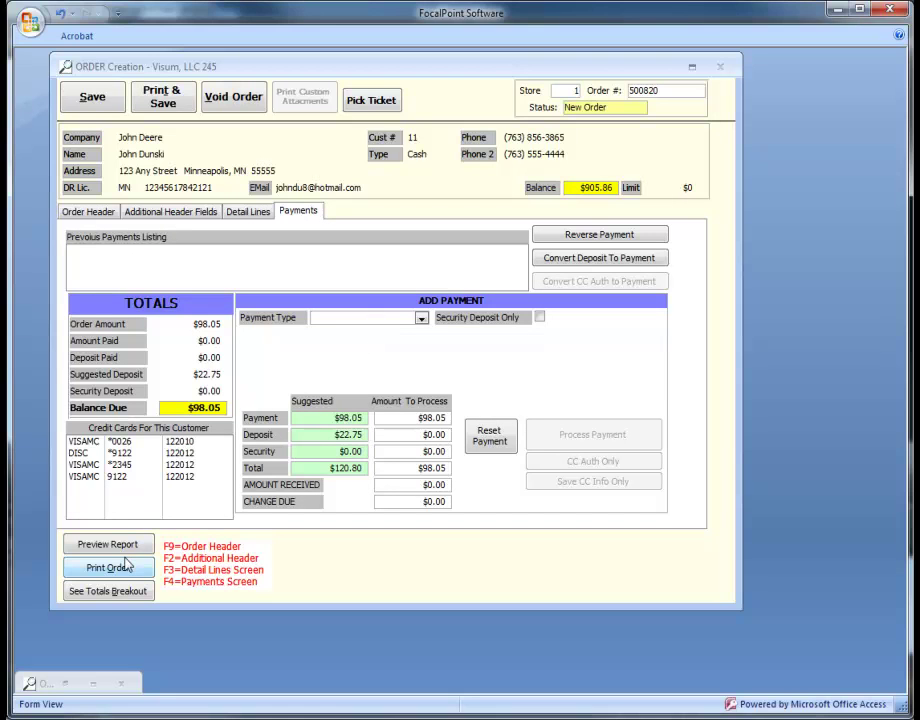
Check the totals breakout, then process a $98.05 VISAMC payment with the card number and 12/2013 expiry
{"action": "left_click", "coordinate": [132, 591]}
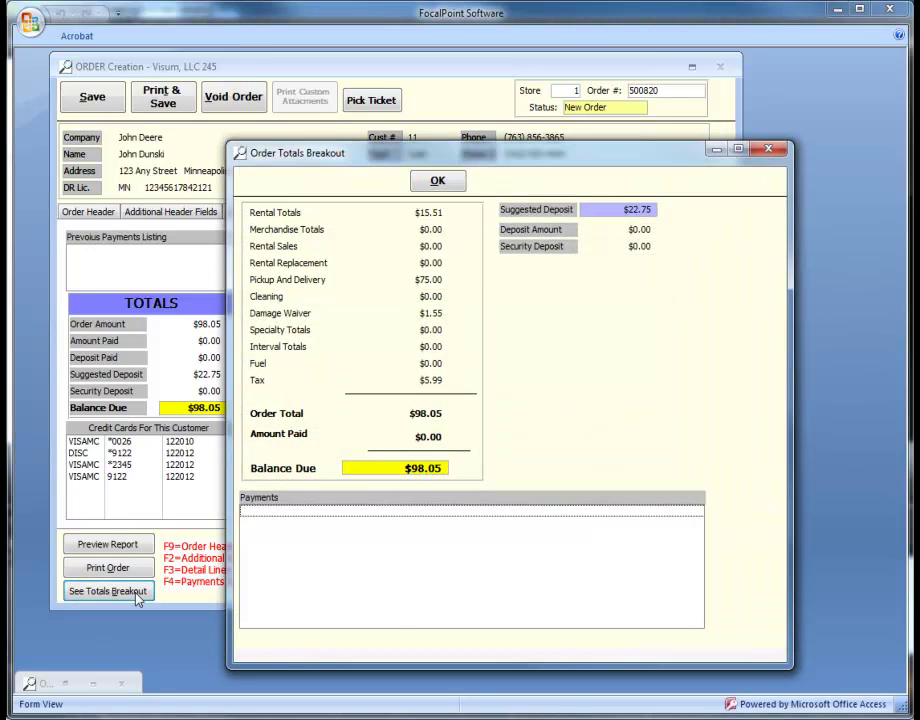
{"action": "left_click", "coordinate": [446, 182]}
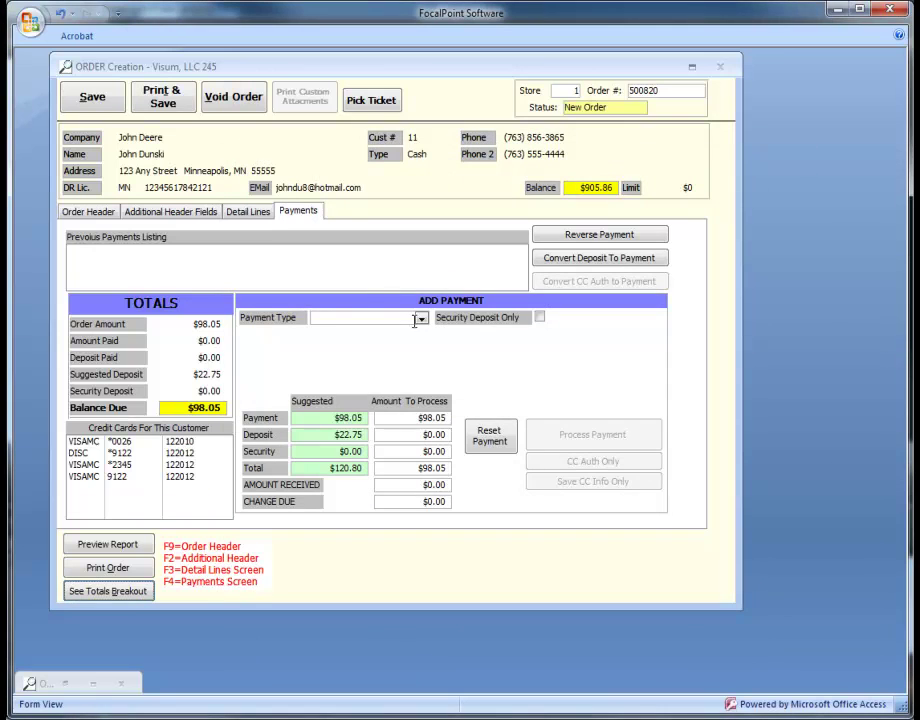
{"action": "type", "text": "vISAMC"}
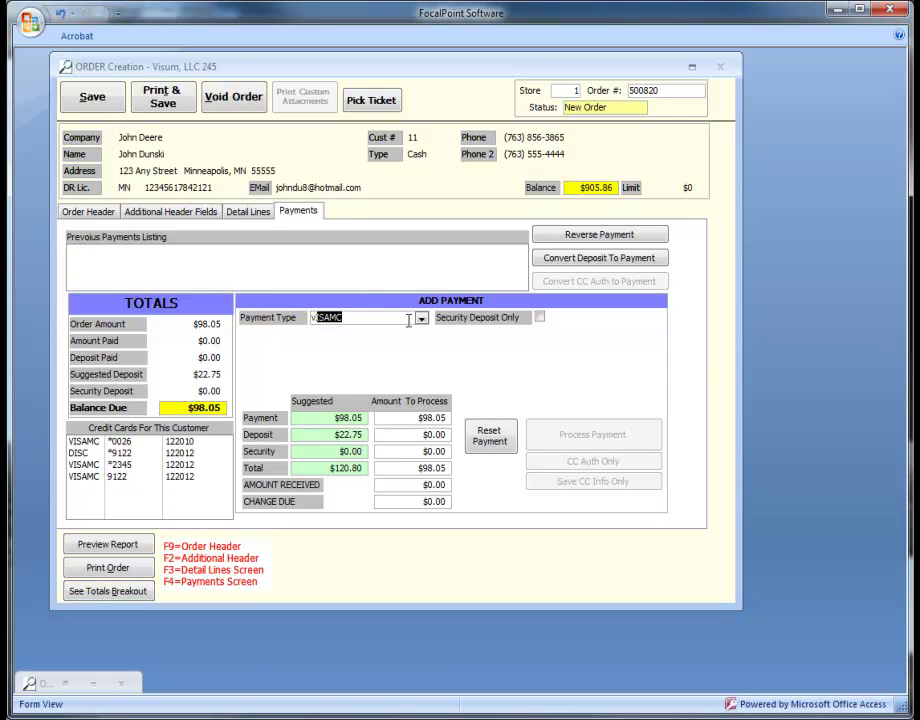
{"action": "key", "text": "Tab"}
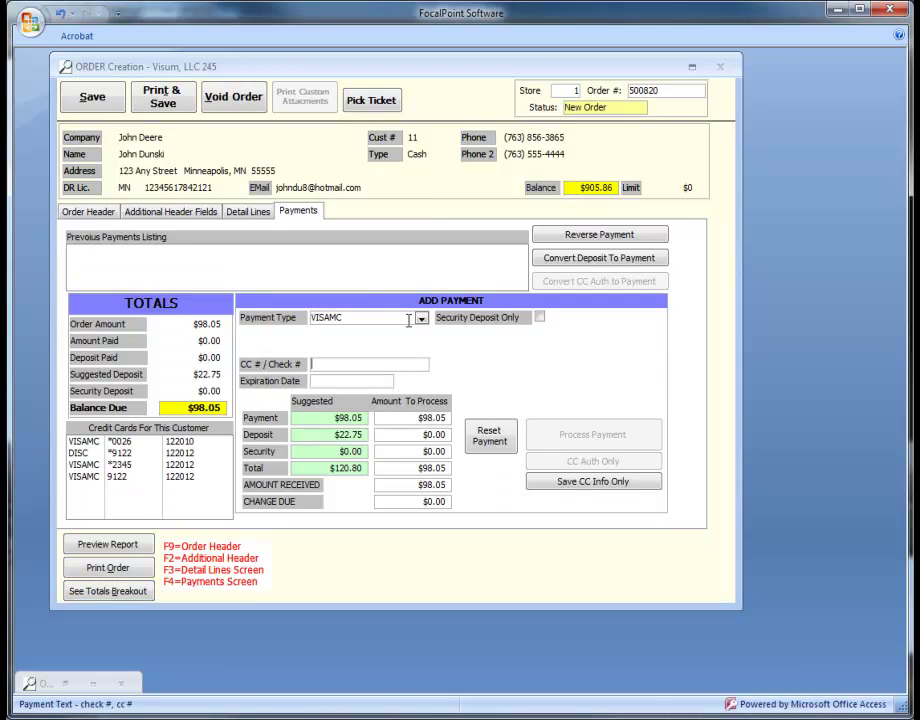
{"action": "key", "text": "Tab"}
{"action": "type", "text": "12/2013"}
{"action": "key", "text": "Tab"}
{"action": "key", "text": "Tab"}
{"action": "key", "text": "Tab"}
{"action": "key", "text": "Tab"}
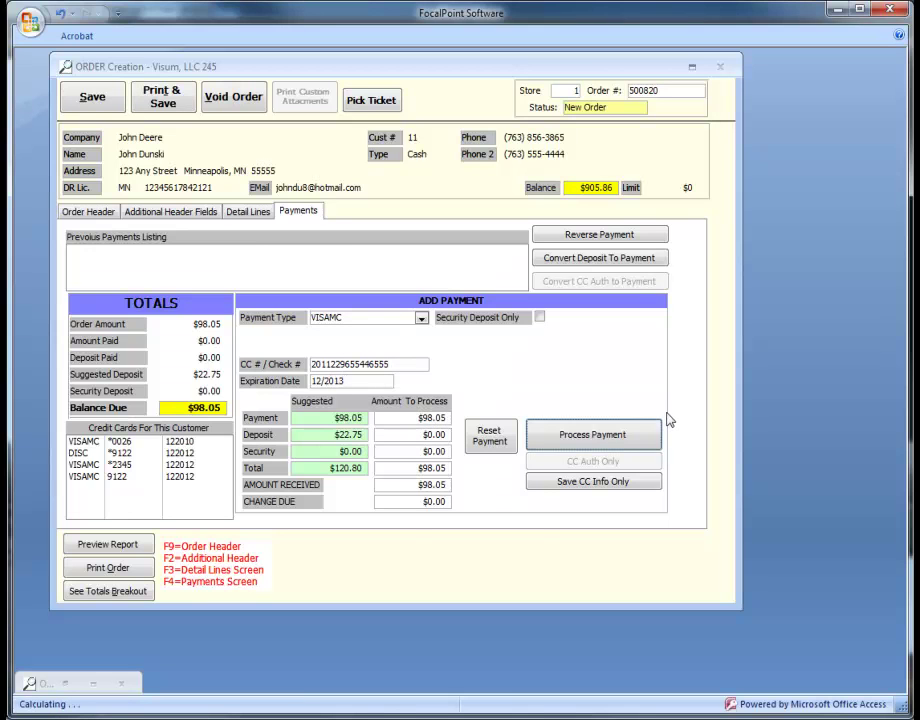
{"action": "left_click", "coordinate": [650, 436]}
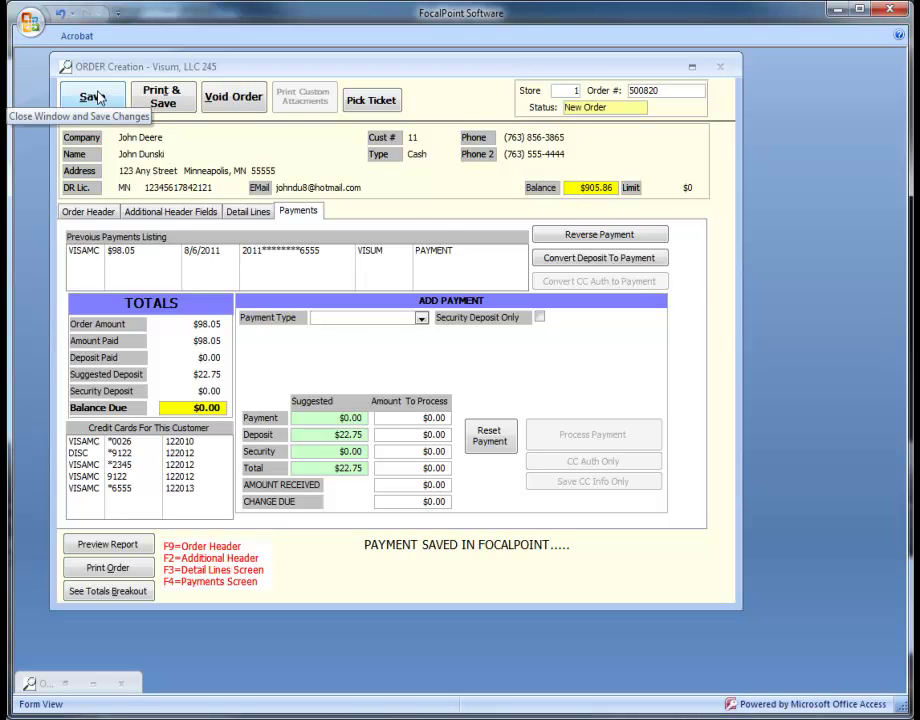
Save the order, entering the employee ID and confirming Yes to the save prompt
{"action": "left_click", "coordinate": [98, 97]}
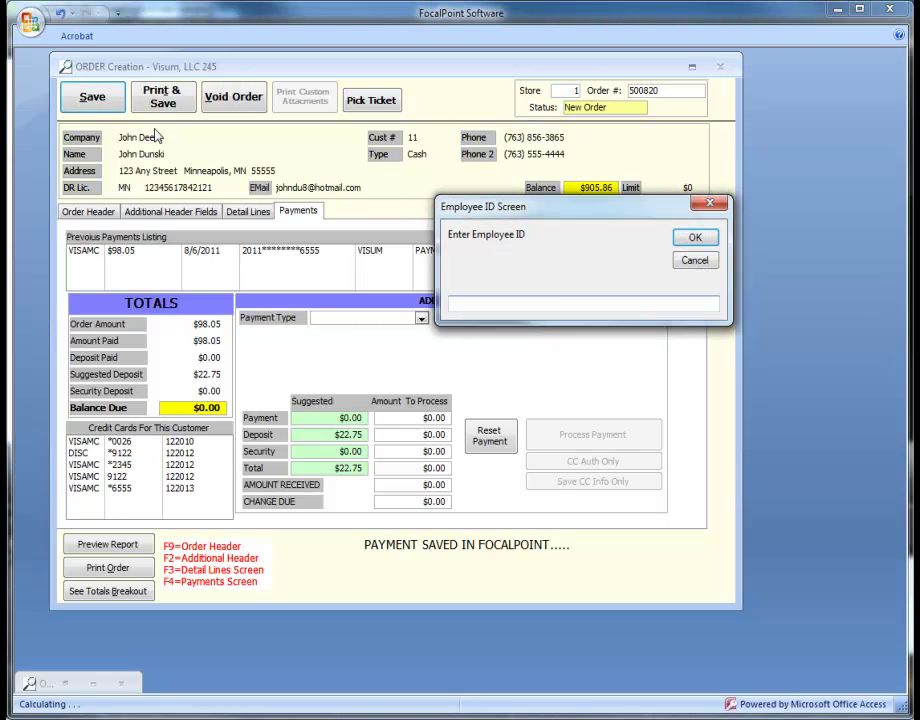
{"action": "type", "text": "visum"}
{"action": "key", "text": "Return"}
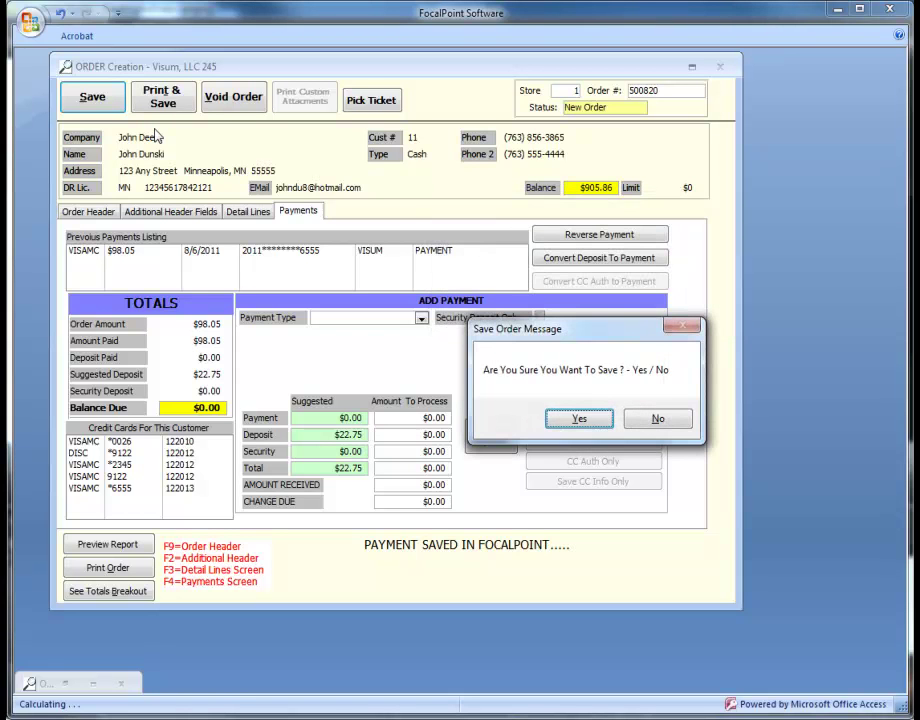
{"action": "key", "text": "Return"}
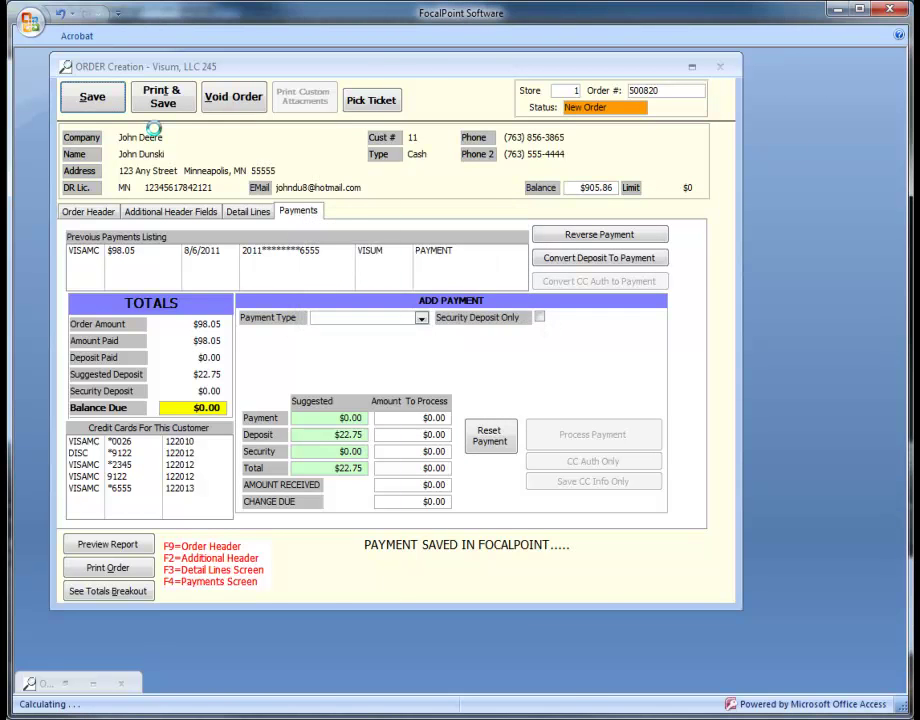